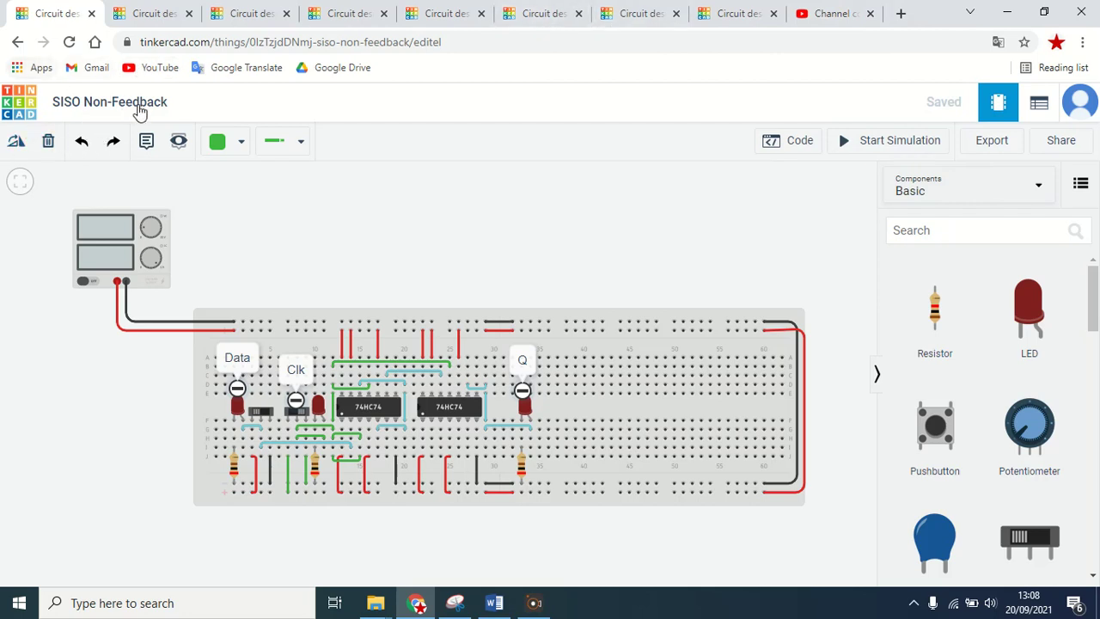
Step: Start simulating the SISO Non-Feedback circuit, inspect the first 74HC74 flip-flop's properties, and deselect it
{"action": "left_click", "coordinate": [899, 139]}
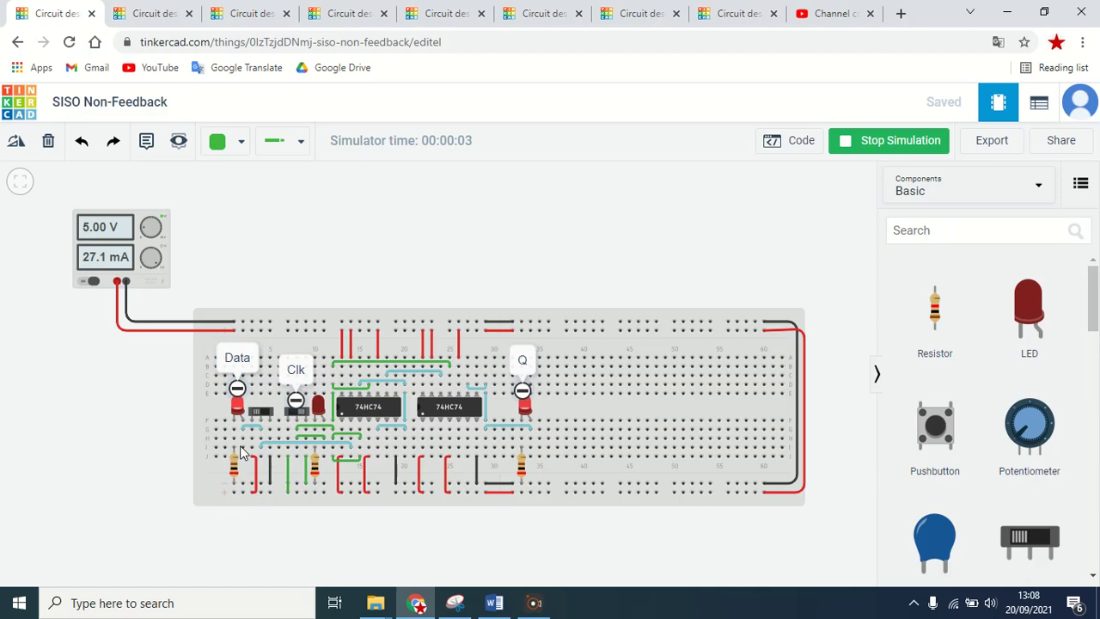
{"action": "left_click", "coordinate": [378, 413]}
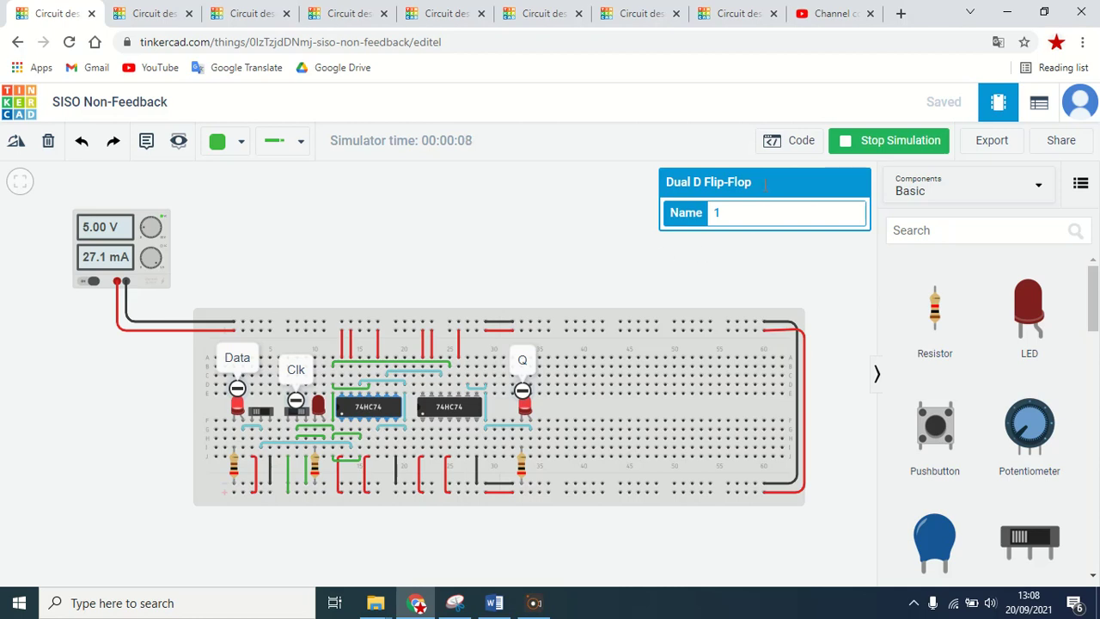
{"action": "left_click", "coordinate": [562, 248]}
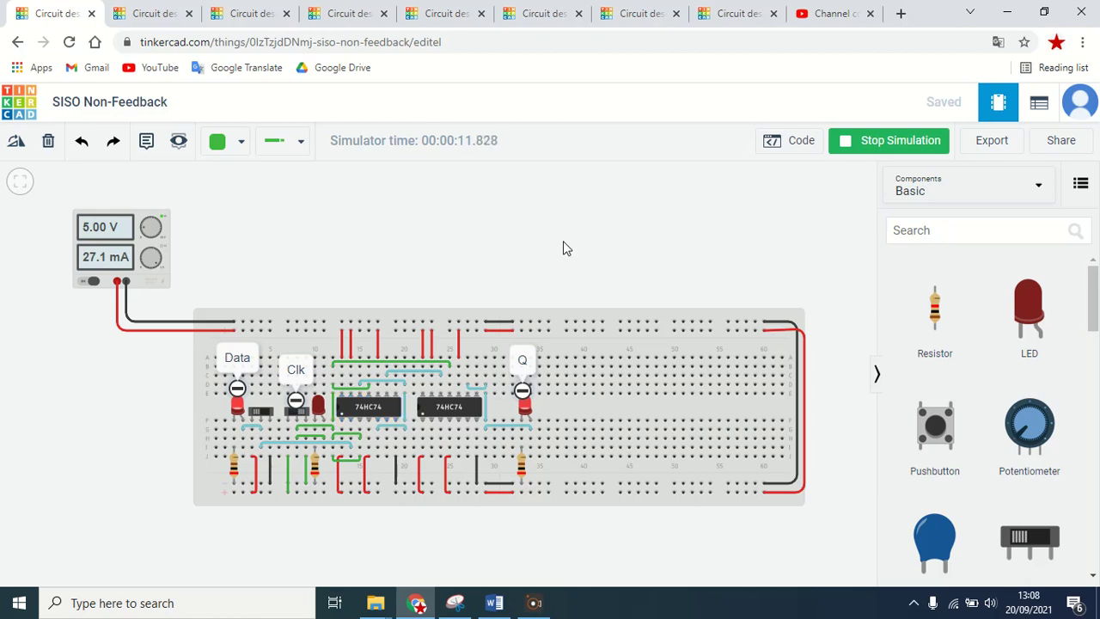
Step: Pulse the Clk slide switch to 1 and back to 0 twice while Data stays at 1
{"action": "left_click", "coordinate": [300, 400]}
{"action": "left_click", "coordinate": [294, 388]}
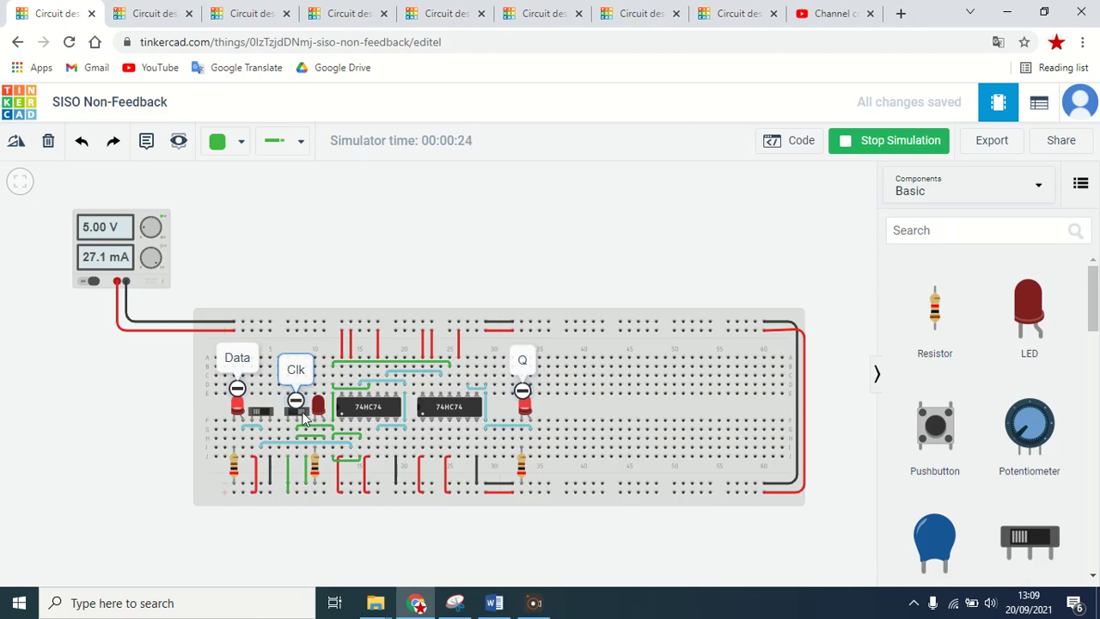
{"action": "left_click", "coordinate": [301, 414]}
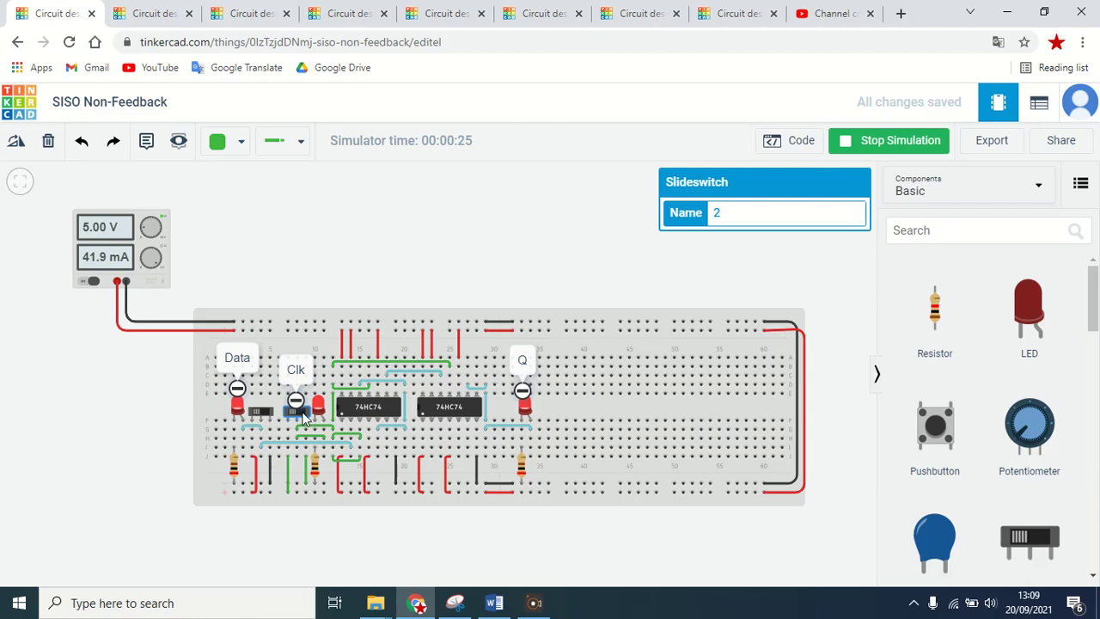
{"action": "left_click", "coordinate": [302, 415]}
{"action": "left_click", "coordinate": [302, 415]}
{"action": "left_click", "coordinate": [301, 415]}
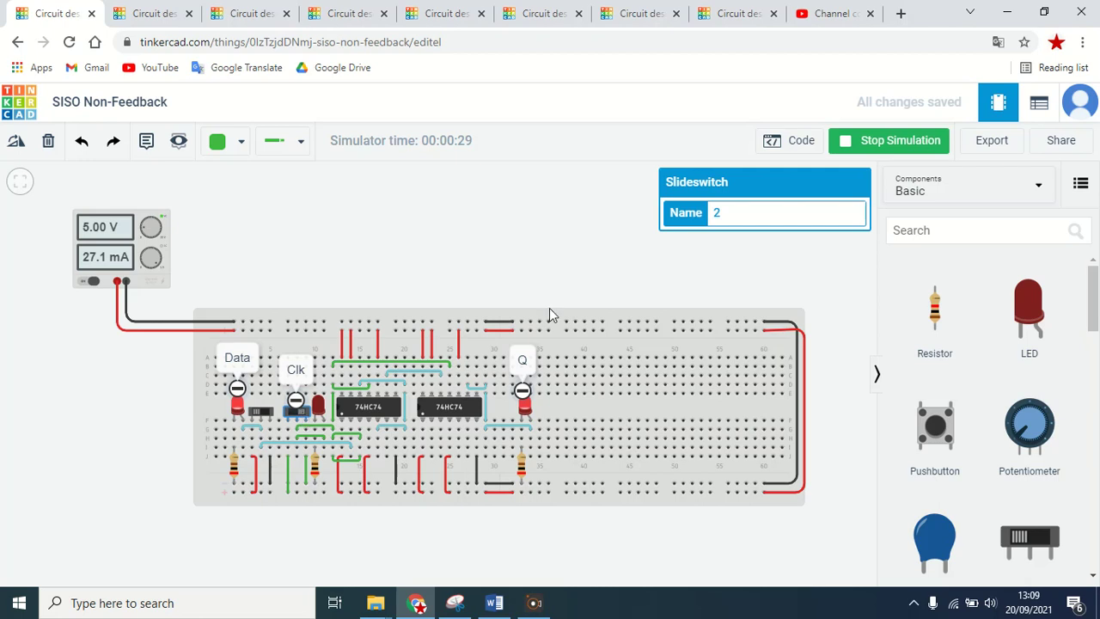
Step: Restart the simulation and set the Data slide switch to 0
{"action": "left_click", "coordinate": [858, 144]}
{"action": "left_click", "coordinate": [861, 148]}
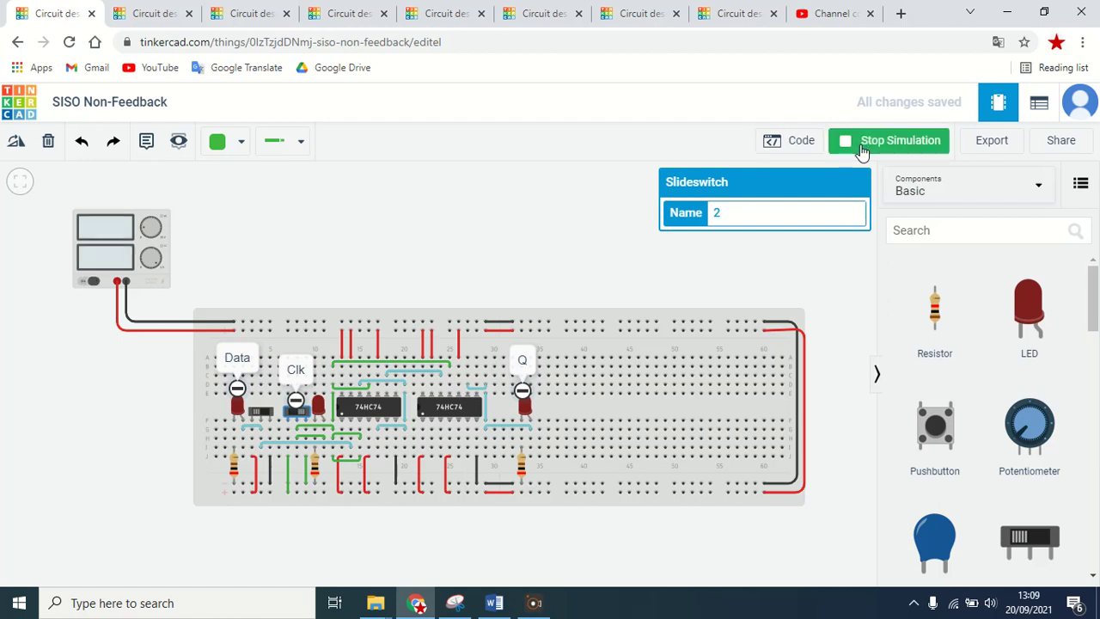
{"action": "left_click", "coordinate": [256, 414]}
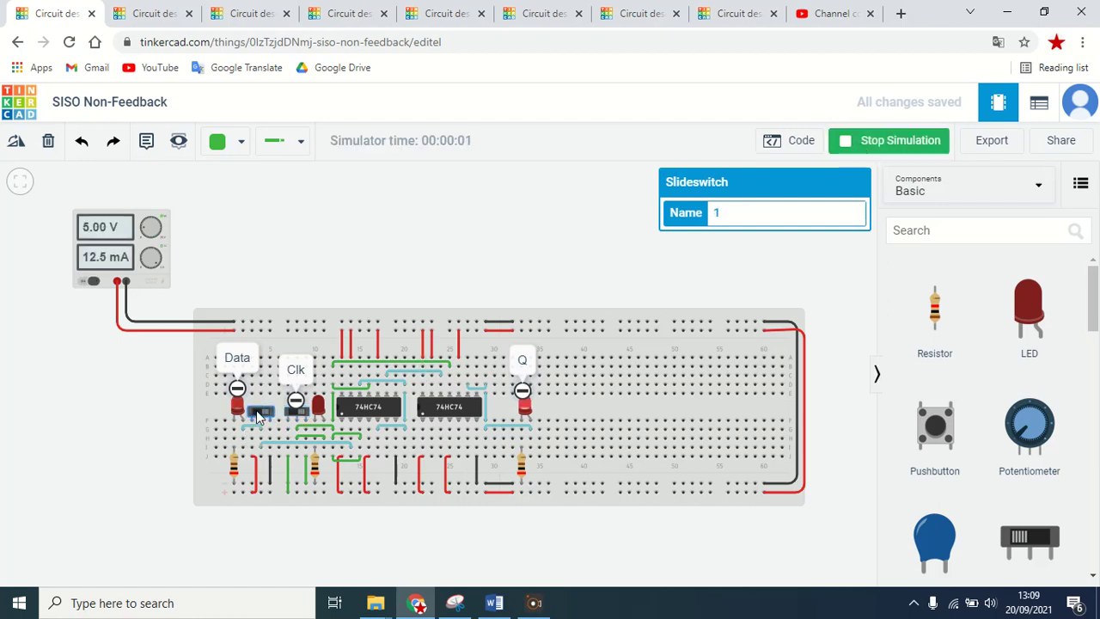
Step: Pulse the Clk slide switch repeatedly with Data at 0 until the Q LED goes out, ending with Clk at 0
{"action": "left_click", "coordinate": [303, 416]}
{"action": "left_click", "coordinate": [303, 415]}
{"action": "left_click", "coordinate": [303, 416]}
{"action": "left_click", "coordinate": [303, 416]}
{"action": "left_click", "coordinate": [303, 416]}
{"action": "left_click", "coordinate": [303, 416]}
{"action": "left_click", "coordinate": [303, 416]}
{"action": "left_click", "coordinate": [303, 416]}
{"action": "left_click", "coordinate": [304, 416]}
{"action": "left_click", "coordinate": [304, 416]}
{"action": "left_click", "coordinate": [304, 416]}
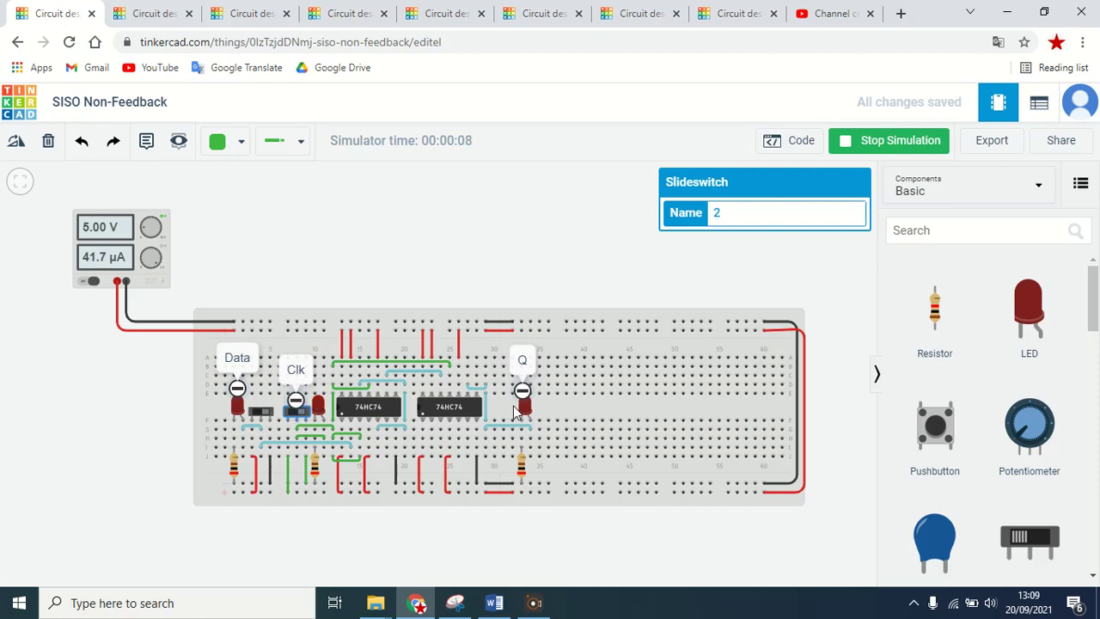
Step: Check the SISO procedure in the Word module and set the circuit's Data slide switch to 1
{"action": "left_click", "coordinate": [494, 604]}
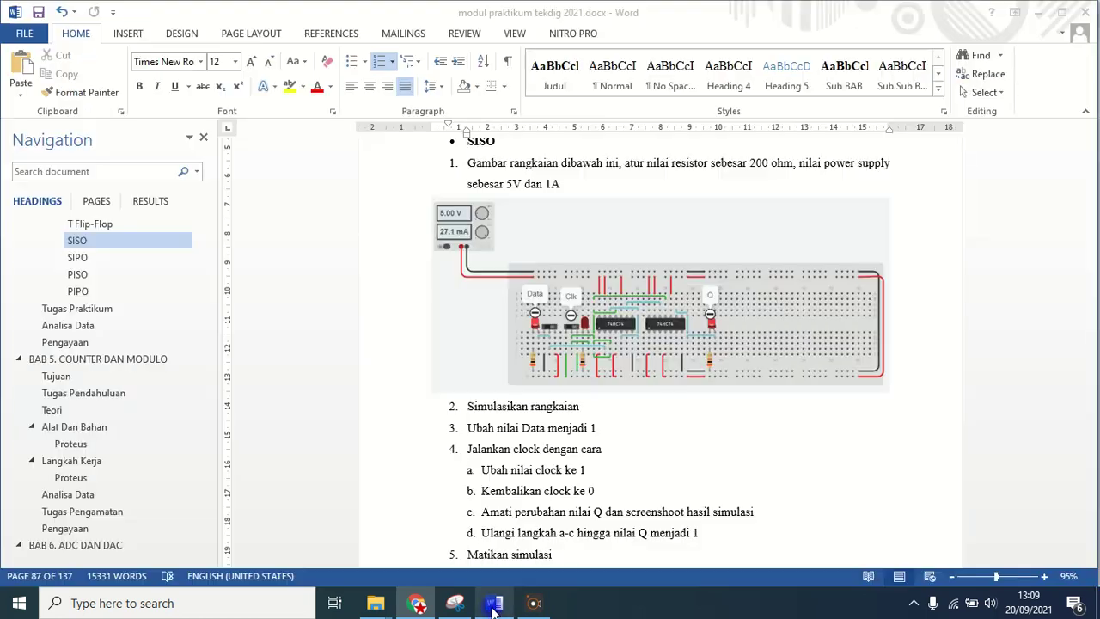
{"action": "left_click", "coordinate": [409, 608]}
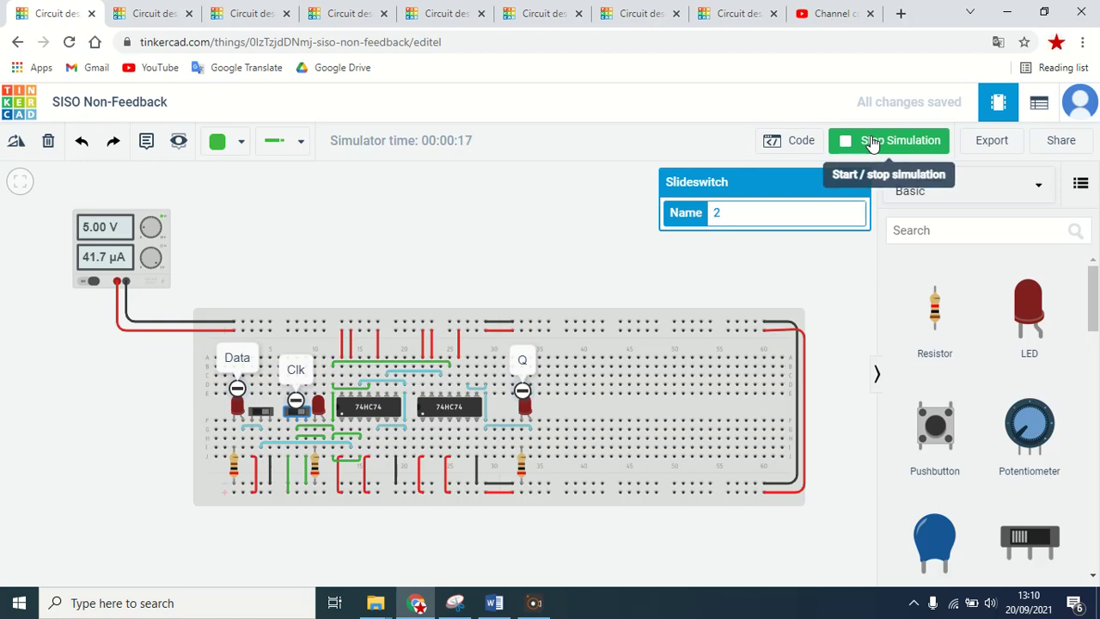
{"action": "left_click", "coordinate": [262, 413]}
Step: Switch to the Word module and read the clock instructions in sub-steps a to d of step 4
{"action": "left_click", "coordinate": [494, 604]}
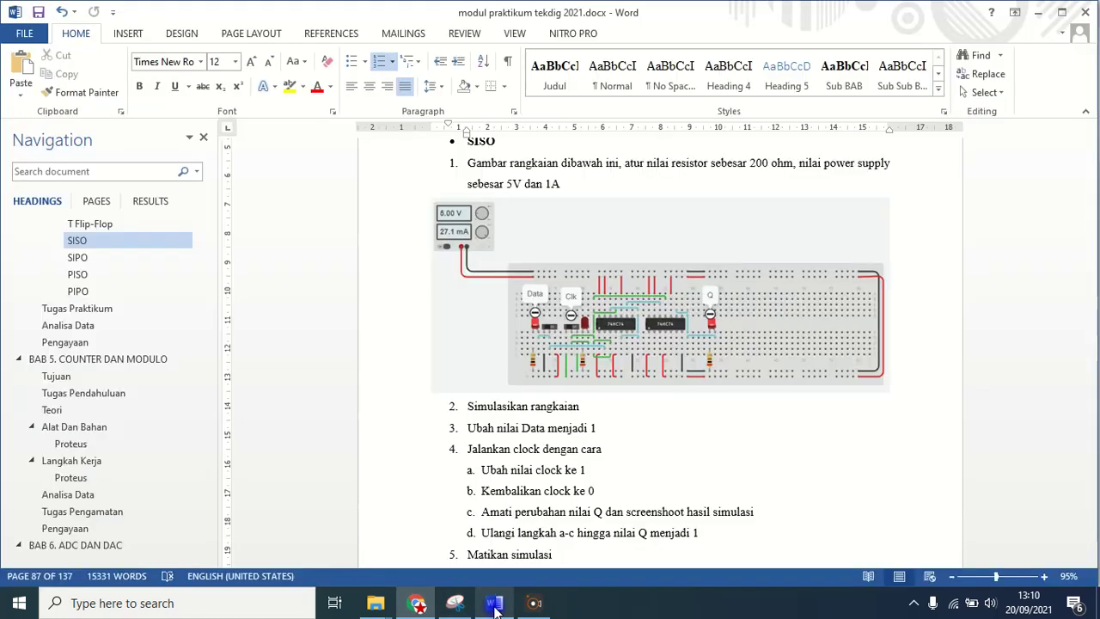
{"action": "left_click", "coordinate": [580, 494]}
{"action": "key", "text": "Down"}
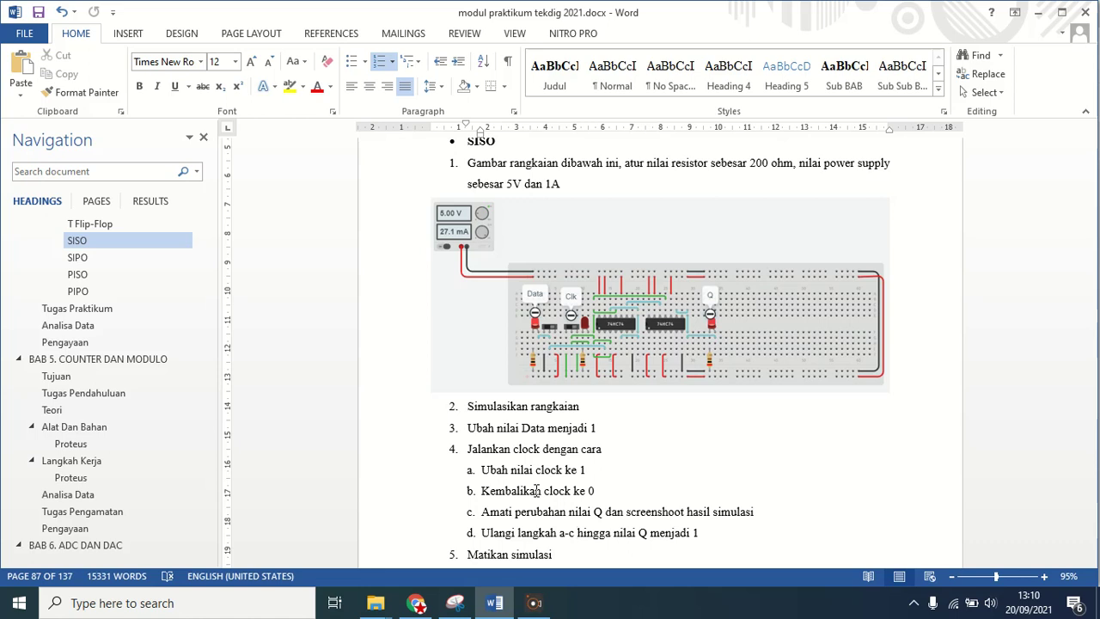
Step: Switch back to Tinkercad and pulse the Clk slide switch with Data at 1 until the Q LED lights, ending with Clk at 0
{"action": "left_click", "coordinate": [415, 602]}
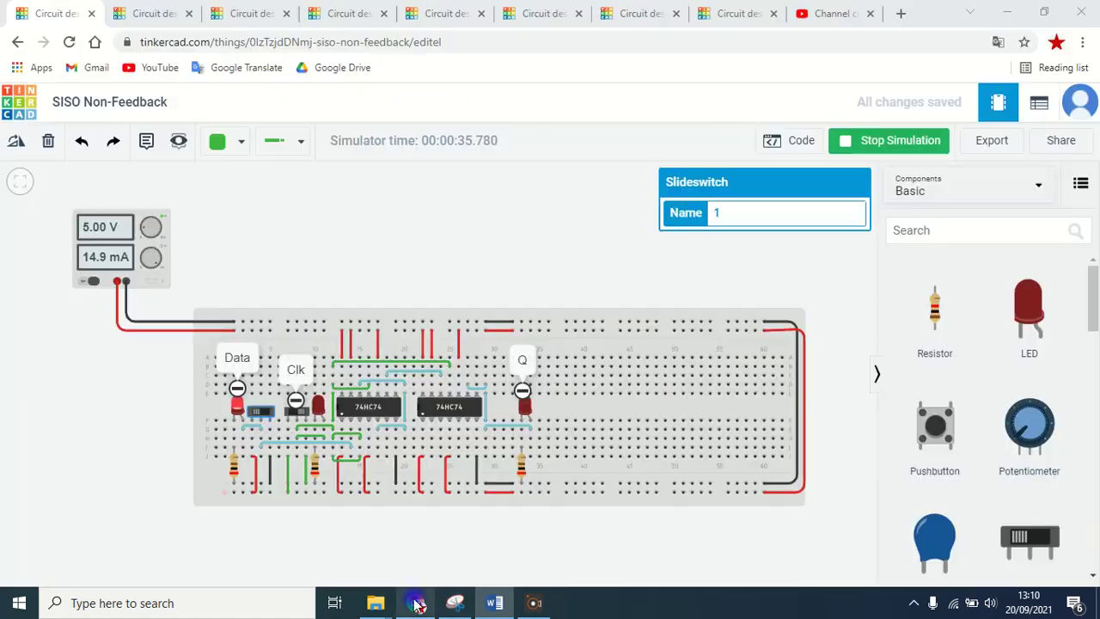
{"action": "left_click", "coordinate": [303, 414]}
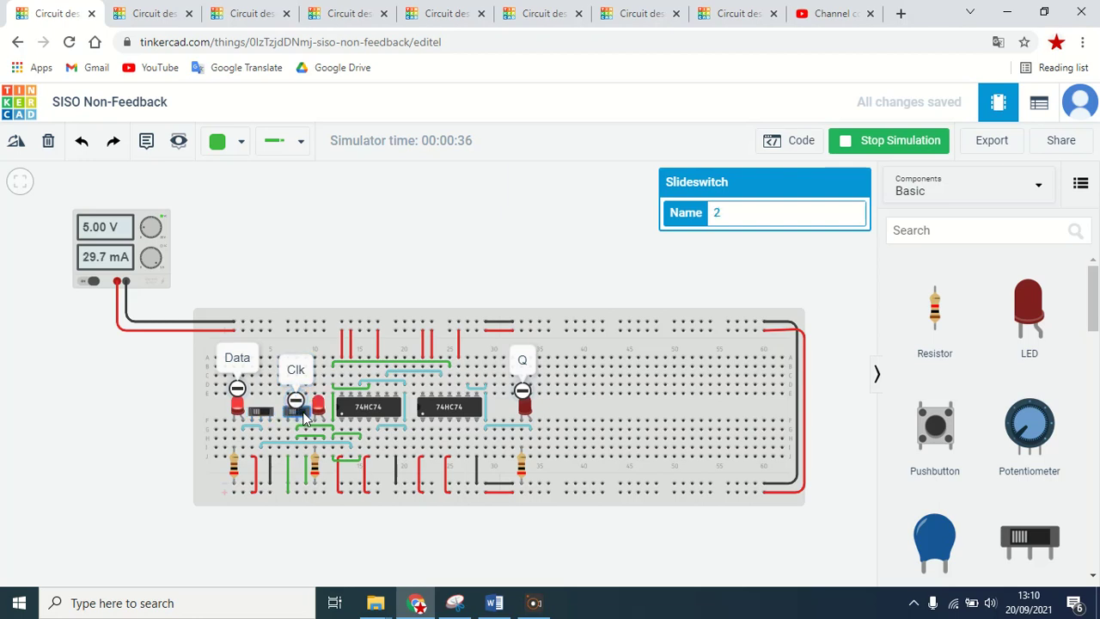
{"action": "left_click", "coordinate": [303, 414]}
{"action": "left_click", "coordinate": [302, 414]}
{"action": "left_click", "coordinate": [302, 416]}
{"action": "left_click", "coordinate": [302, 416]}
{"action": "left_click", "coordinate": [303, 416]}
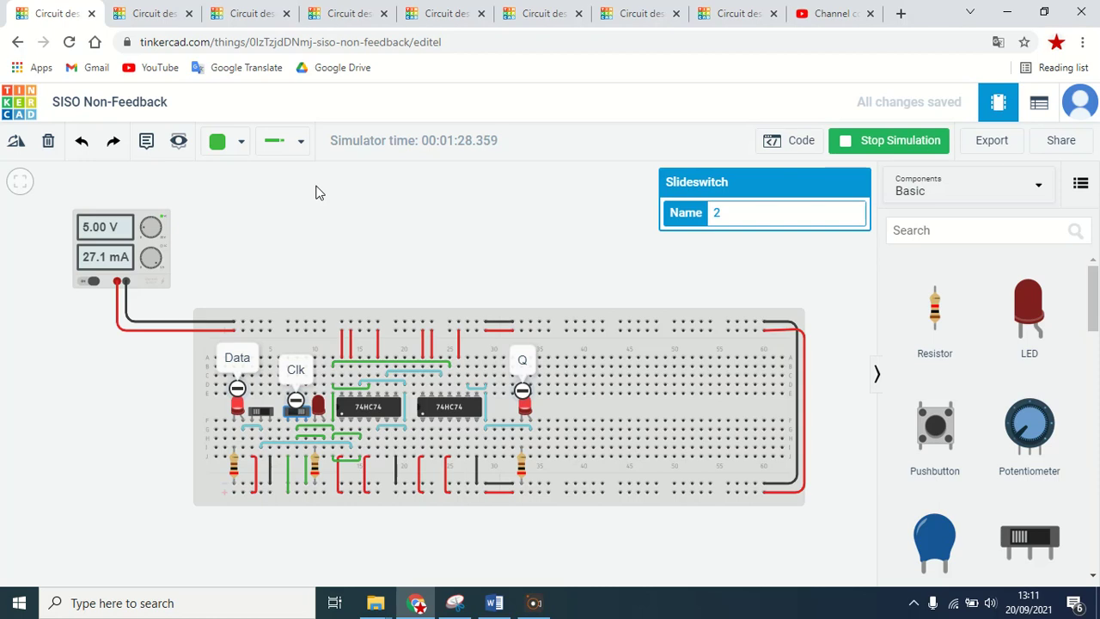
Step: Switch to the Word module and read SISO steps 5 to 9, including the feedback circuit diagram
{"action": "left_click", "coordinate": [494, 603]}
{"action": "scroll", "coordinate": [526, 507], "scroll_direction": "down", "scroll_amount": 1}
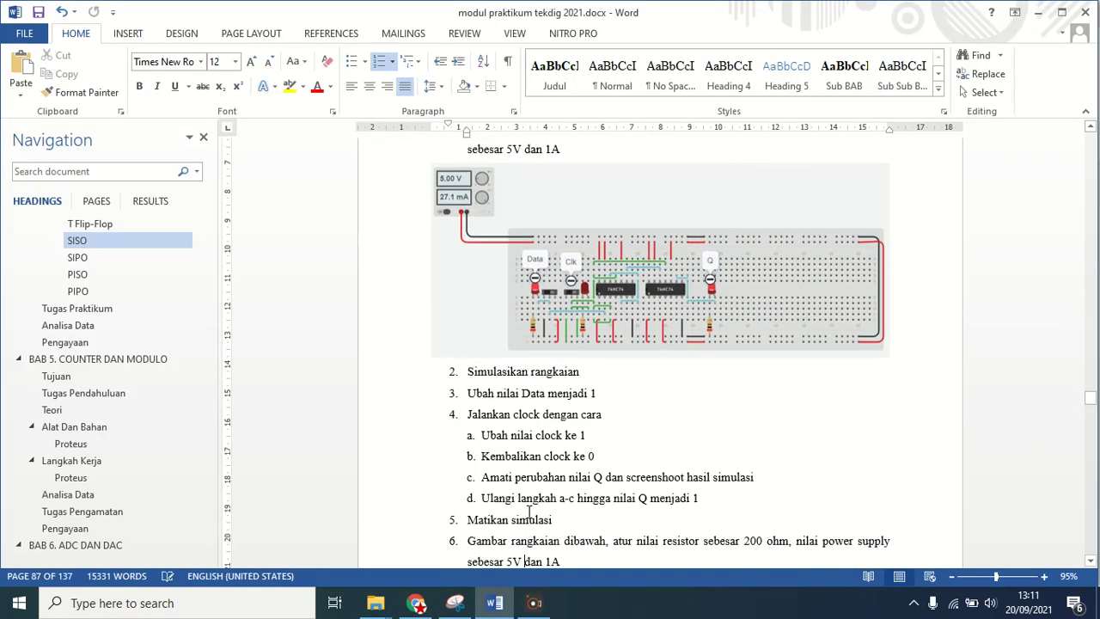
{"action": "scroll", "coordinate": [528, 513], "scroll_direction": "down", "scroll_amount": 5}
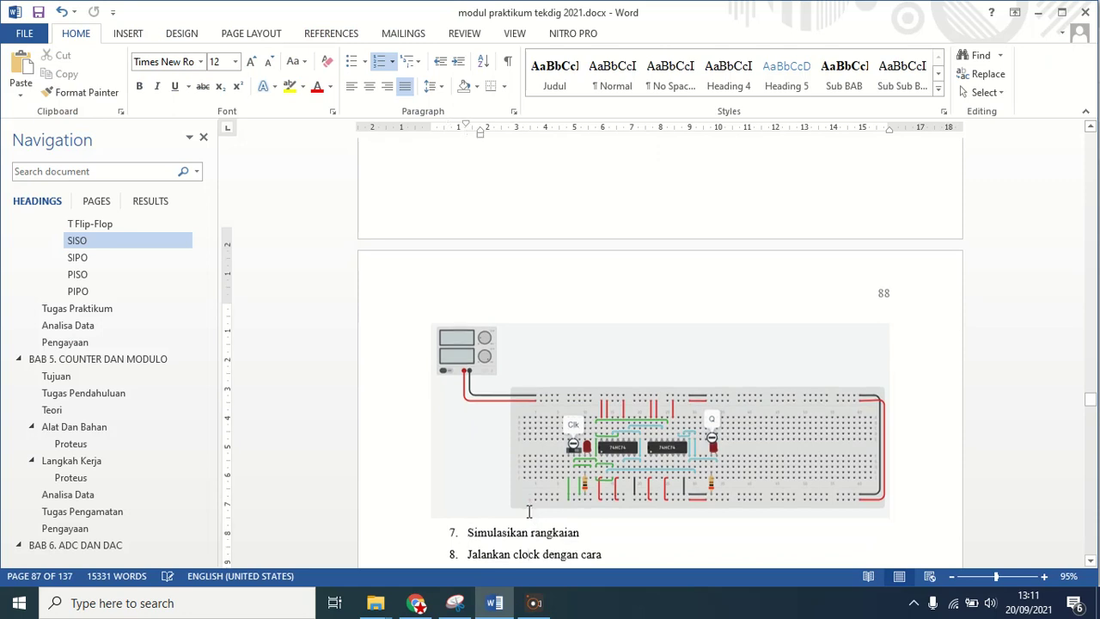
{"action": "scroll", "coordinate": [529, 512], "scroll_direction": "down", "scroll_amount": 3}
{"action": "scroll", "coordinate": [529, 513], "scroll_direction": "down", "scroll_amount": 1}
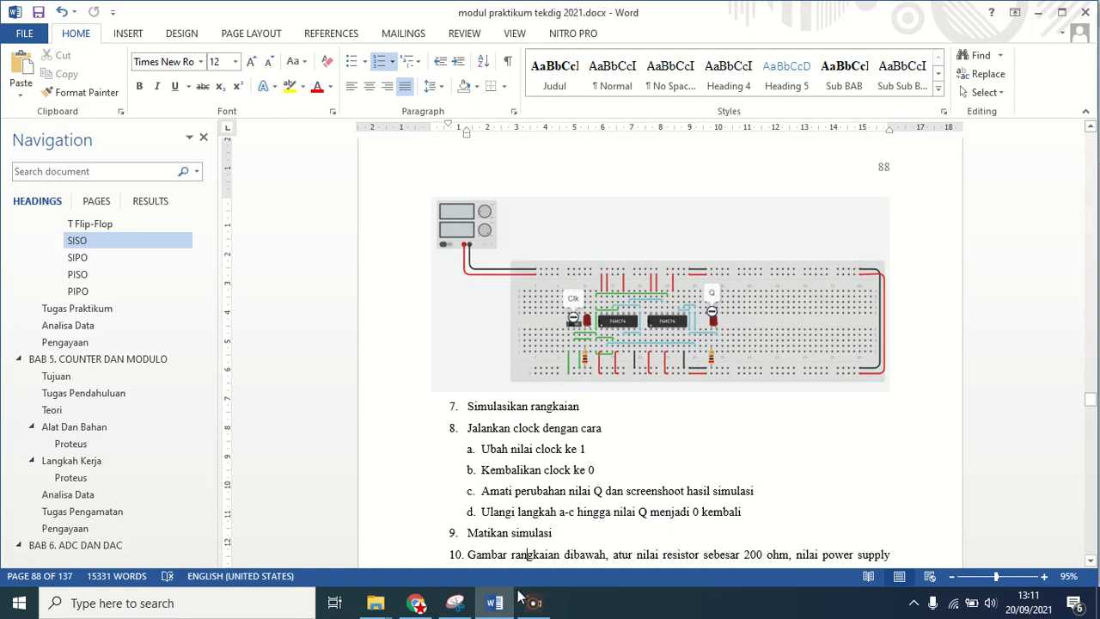
Step: Open the SISO Feedback circuit in Tinkercad and compare it with the diagram in the Word module
{"action": "left_click", "coordinate": [416, 602]}
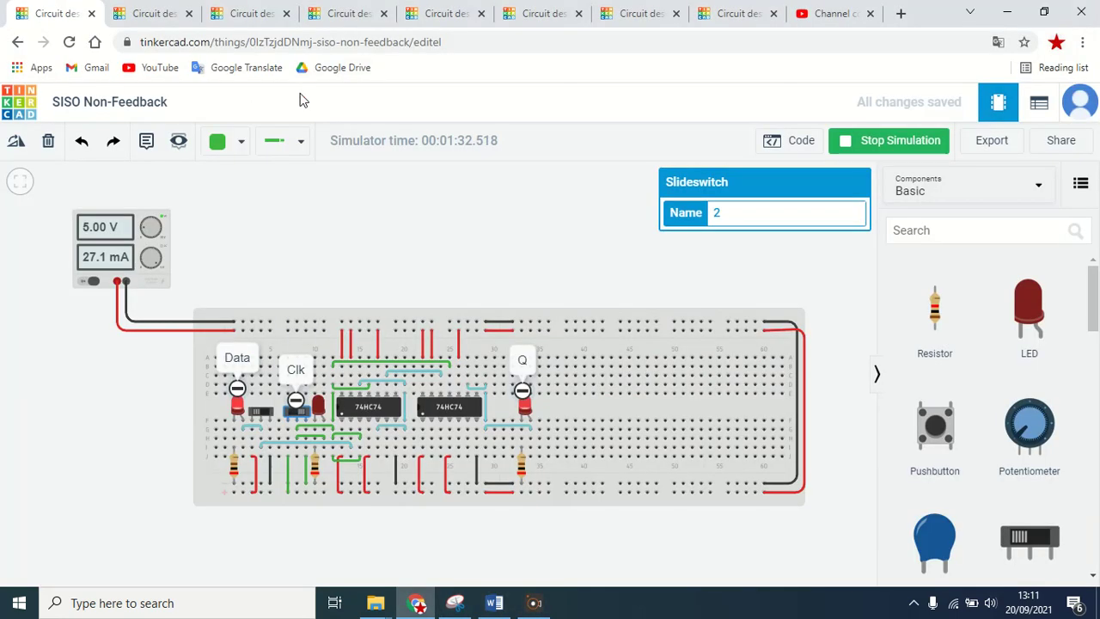
{"action": "left_click", "coordinate": [193, 7]}
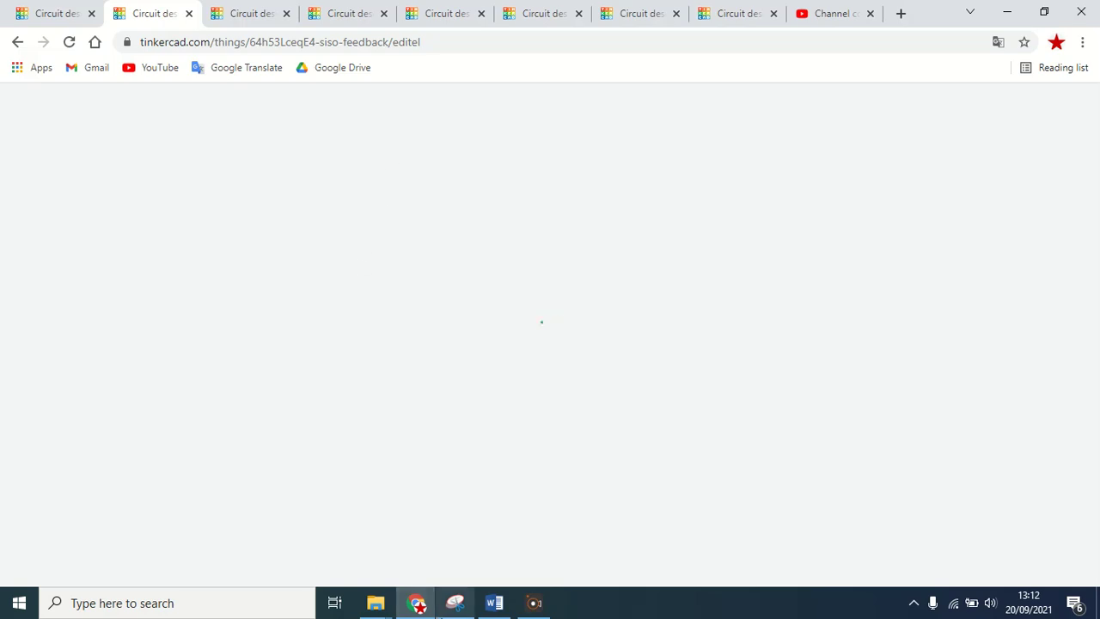
{"action": "left_click", "coordinate": [492, 603]}
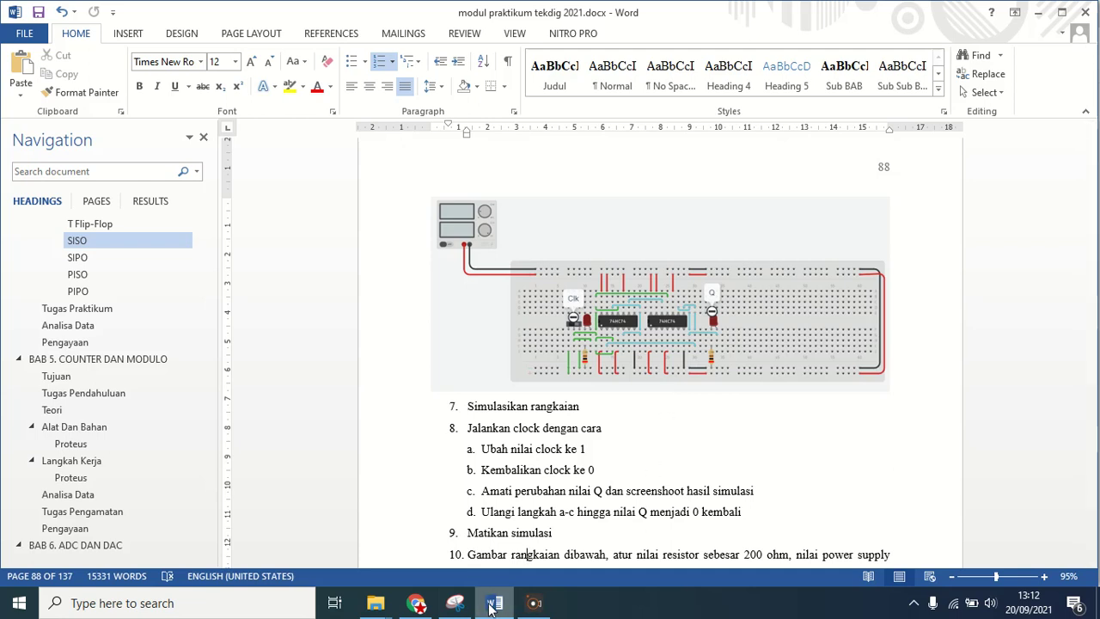
{"action": "left_click", "coordinate": [421, 605]}
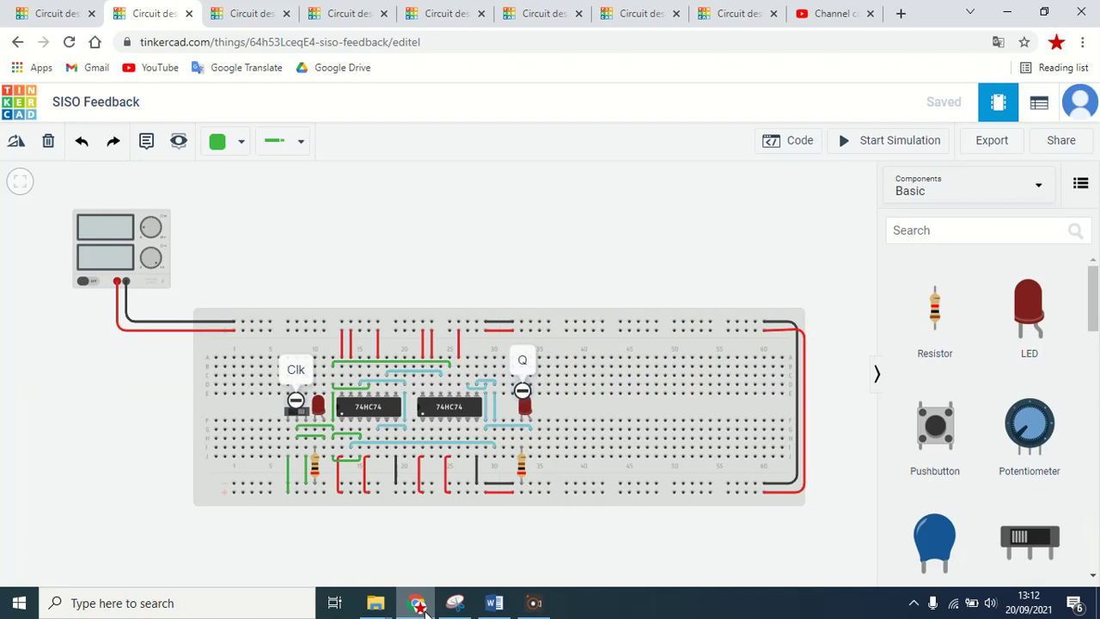
Step: Start the SISO Feedback simulation and pulse the Clk slide switch until the Q LED goes out
{"action": "left_click", "coordinate": [864, 141]}
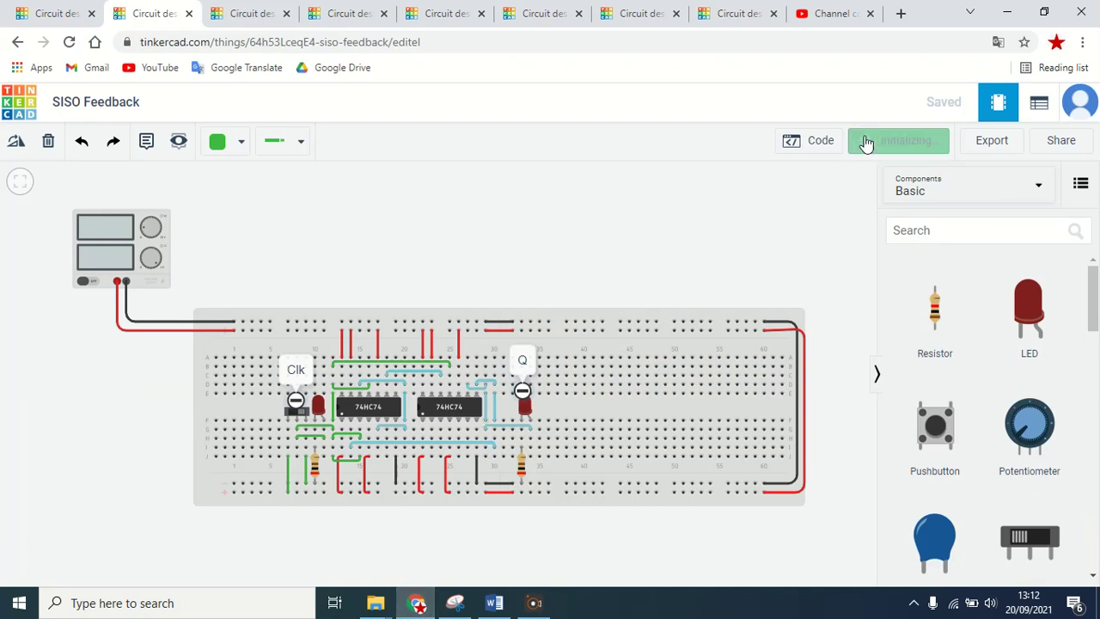
{"action": "left_click", "coordinate": [296, 417]}
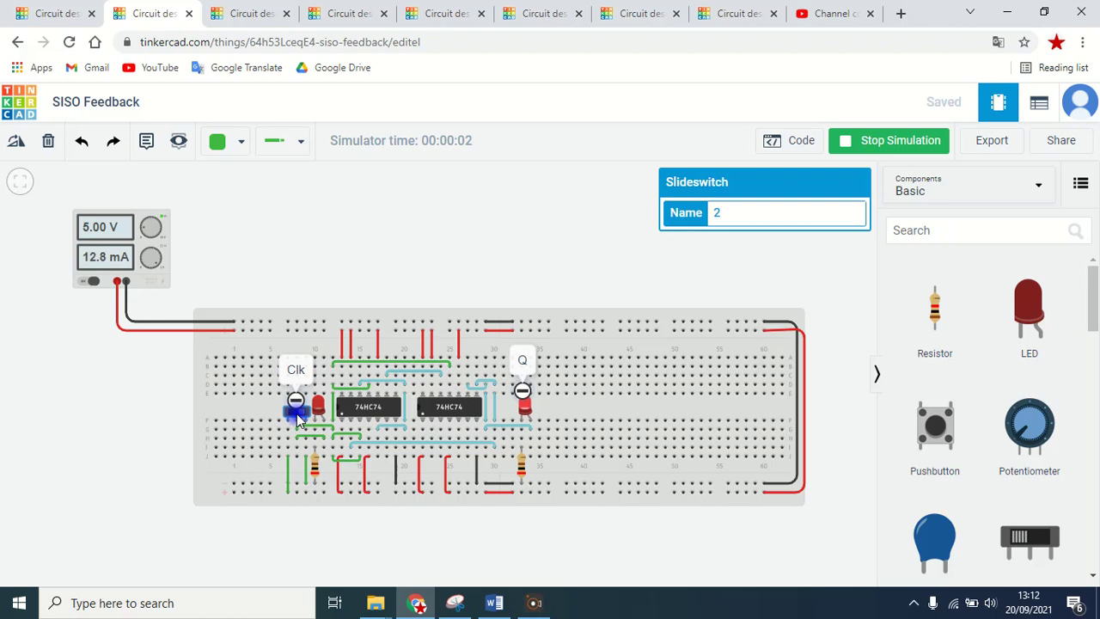
{"action": "left_click", "coordinate": [296, 416]}
{"action": "left_click", "coordinate": [296, 416]}
{"action": "left_click", "coordinate": [296, 417]}
{"action": "left_click", "coordinate": [296, 417]}
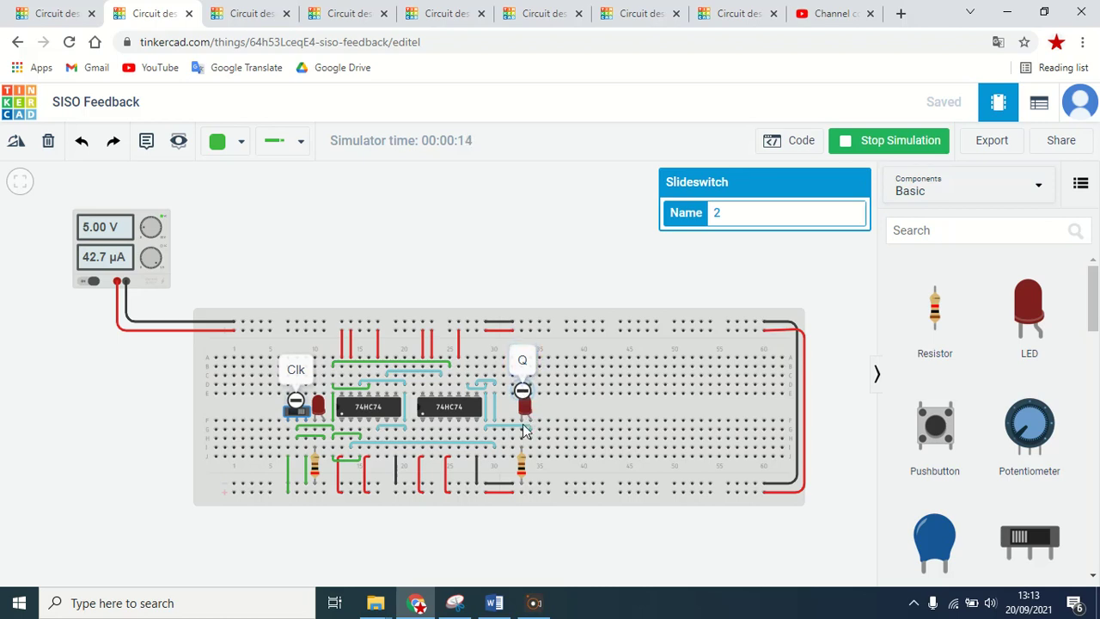
Step: Keep pulsing the Clk slide switch until the Q LED lights again, leaving Clk at 1
{"action": "left_click", "coordinate": [303, 417]}
{"action": "left_click", "coordinate": [302, 417]}
{"action": "left_click", "coordinate": [302, 417]}
{"action": "left_click", "coordinate": [302, 417]}
{"action": "left_click", "coordinate": [303, 417]}
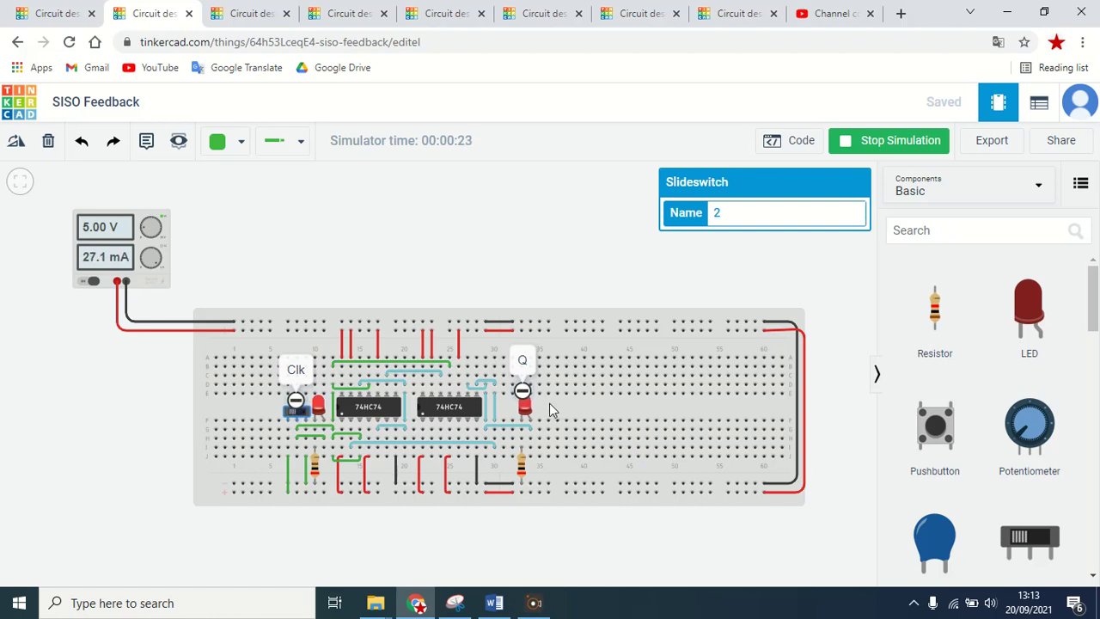
Step: Return Clk to 0 and continue clocking the feedback register until the Q LED is off again
{"action": "left_click", "coordinate": [306, 411]}
{"action": "left_click", "coordinate": [306, 411]}
{"action": "left_click", "coordinate": [306, 412]}
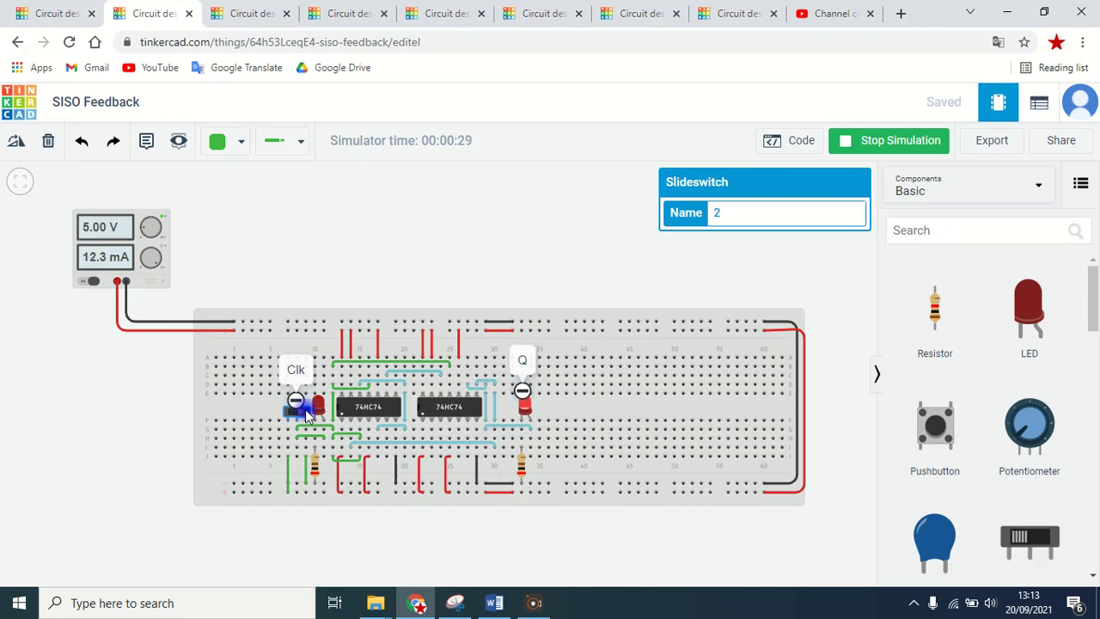
{"action": "left_click", "coordinate": [305, 413]}
{"action": "left_click", "coordinate": [306, 413]}
{"action": "left_click", "coordinate": [306, 412]}
{"action": "left_click", "coordinate": [306, 412]}
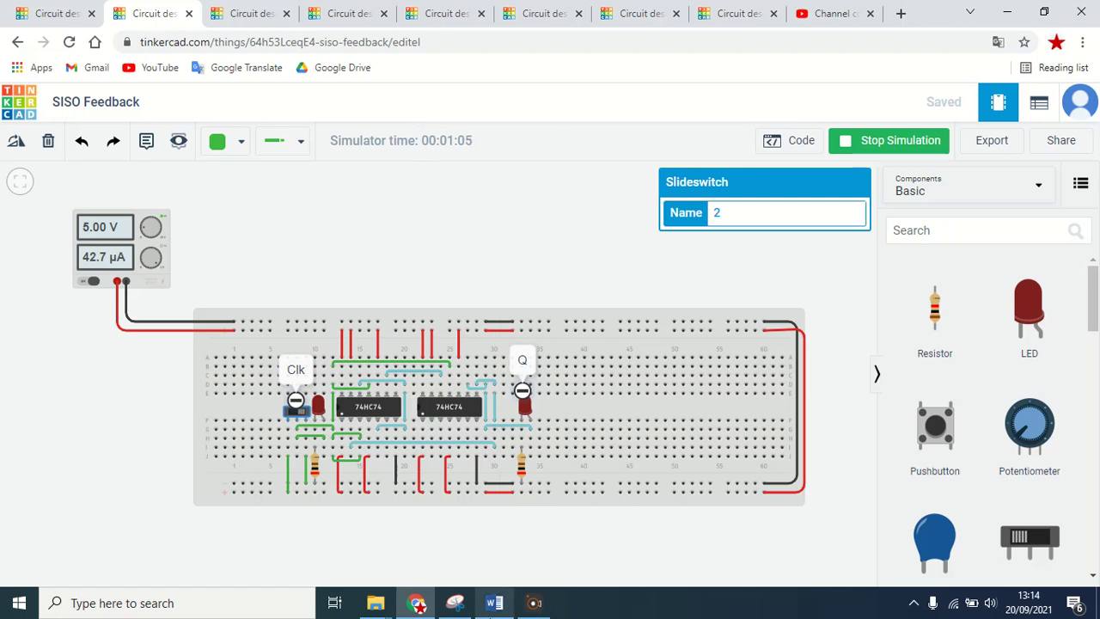
Step: Switch to the Word module and read steps 9 to 12 on the timer and oscilloscope circuit
{"action": "left_click", "coordinate": [563, 550]}
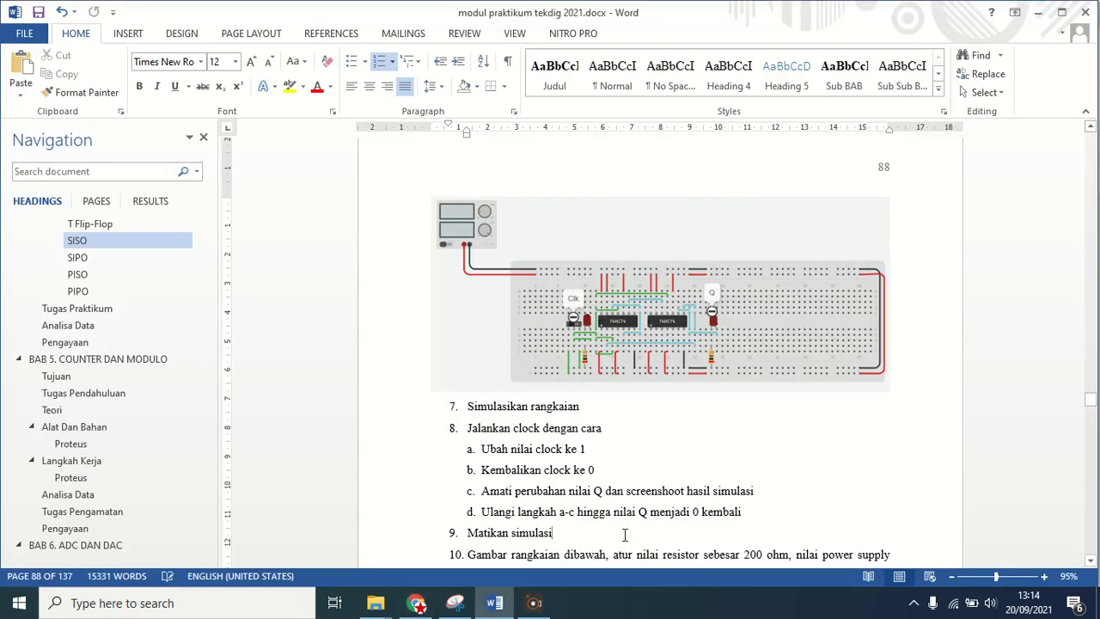
{"action": "scroll", "coordinate": [625, 535], "scroll_direction": "down", "scroll_amount": 7}
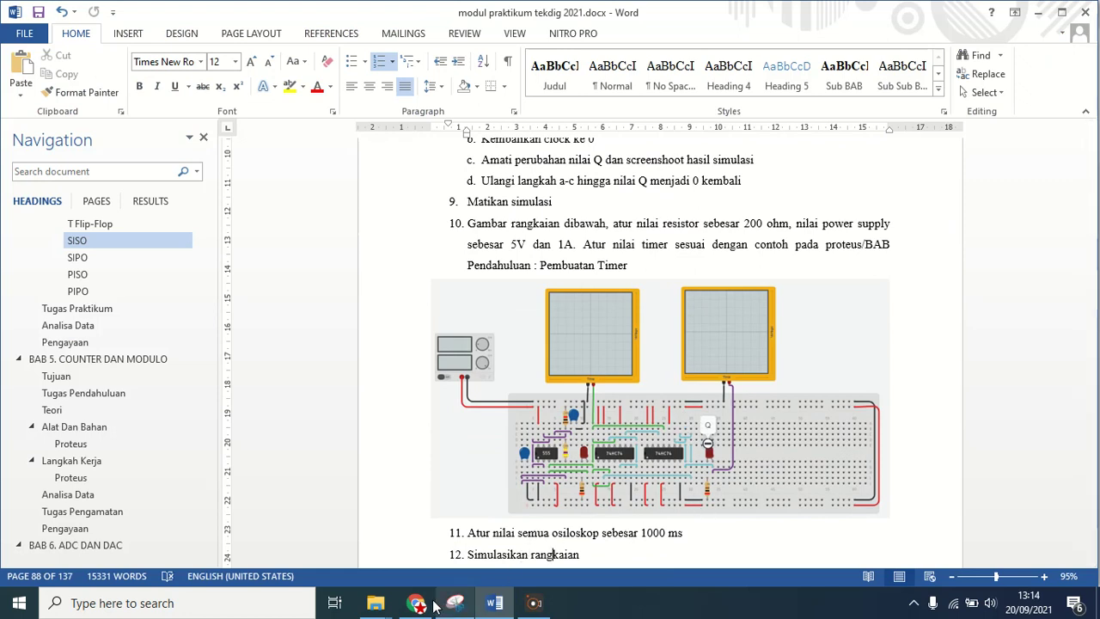
Step: Switch back to Tinkercad, stop the SISO Feedback simulation, and open the SISO circuit with the 555 timer and two oscilloscopes
{"action": "mouse_move", "coordinate": [455, 602]}
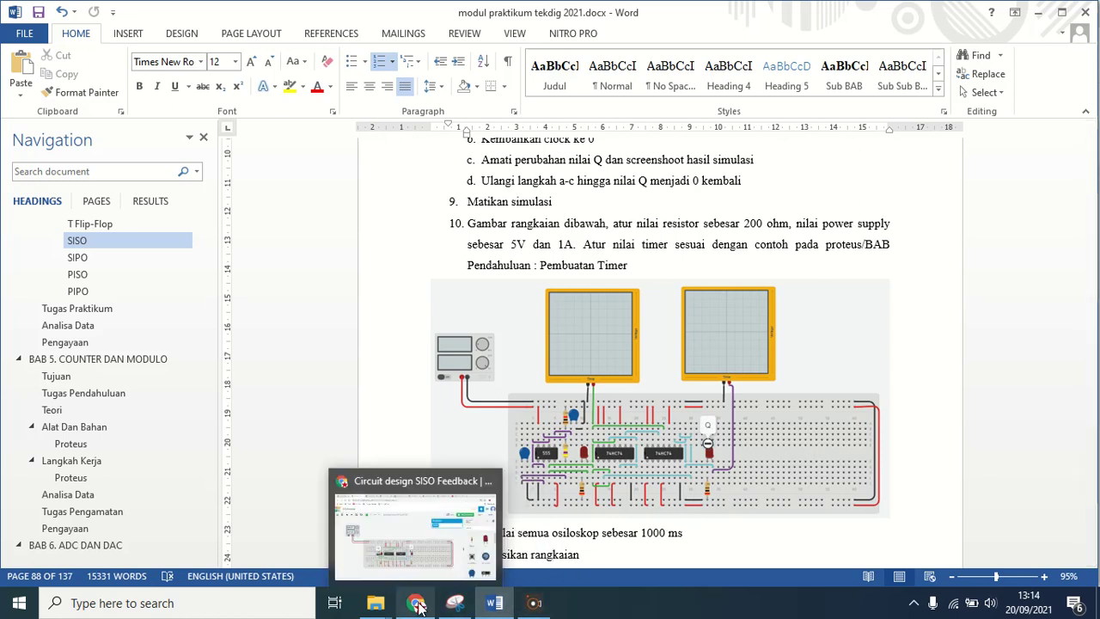
{"action": "left_click", "coordinate": [417, 603]}
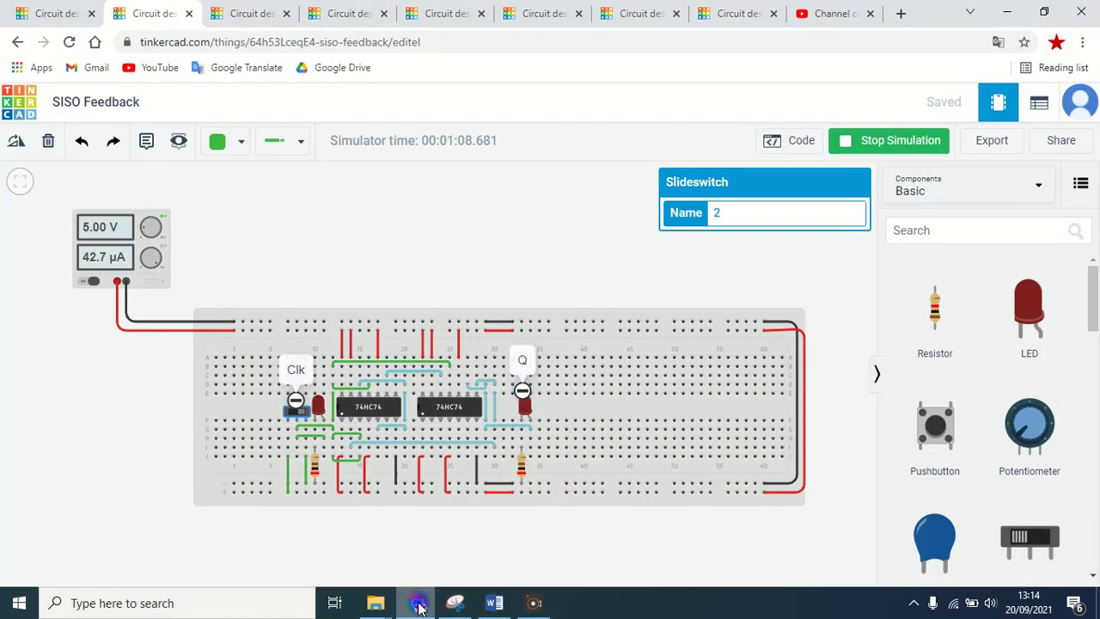
{"action": "left_click", "coordinate": [856, 148]}
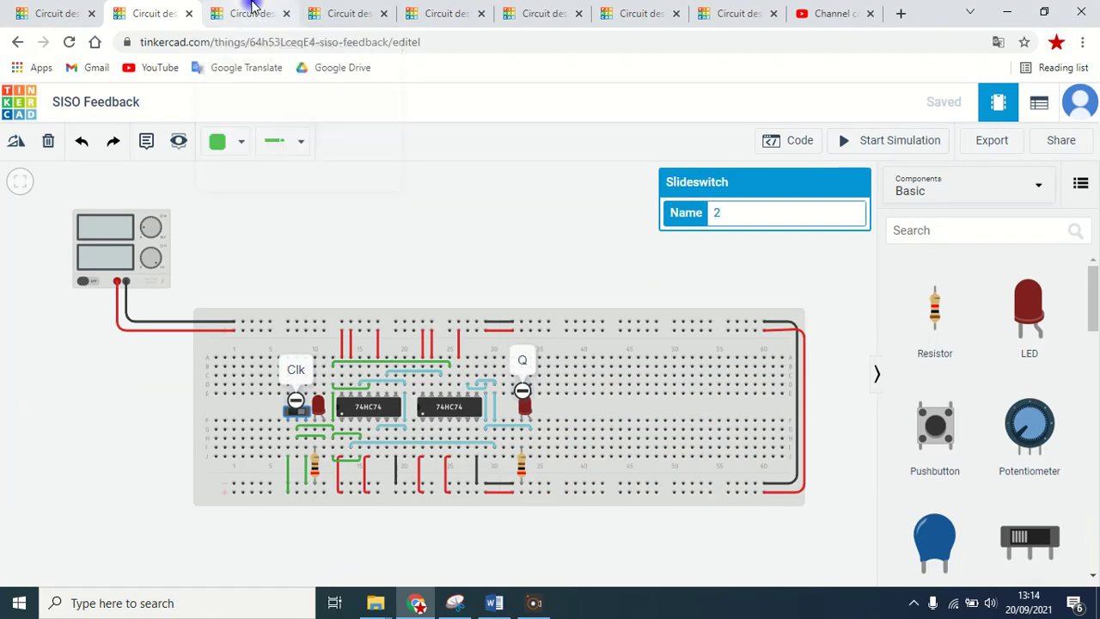
{"action": "left_click", "coordinate": [251, 7]}
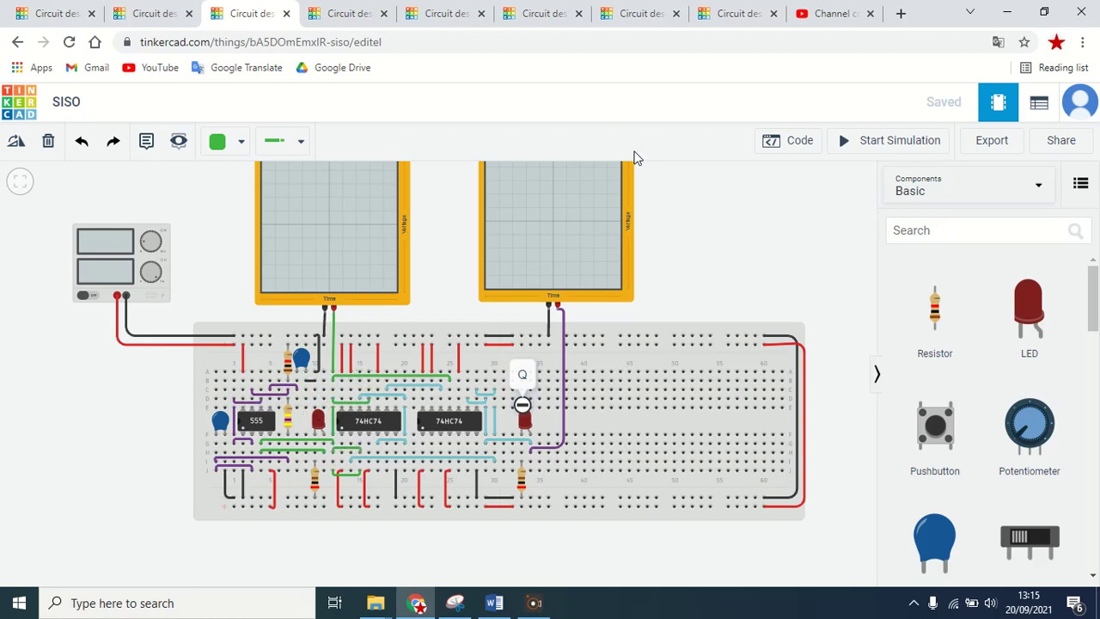
Step: Start the simulation of the SISO timer circuit and check the settings of both oscilloscopes
{"action": "left_click_drag", "start_coordinate": [716, 242], "coordinate": [714, 250]}
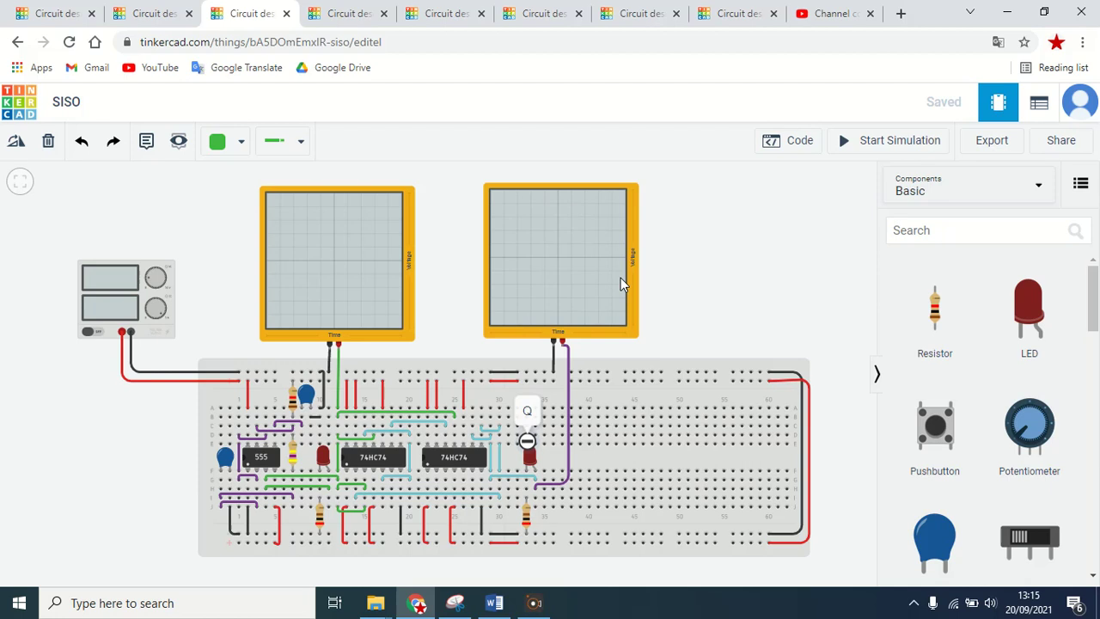
{"action": "left_click", "coordinate": [889, 143]}
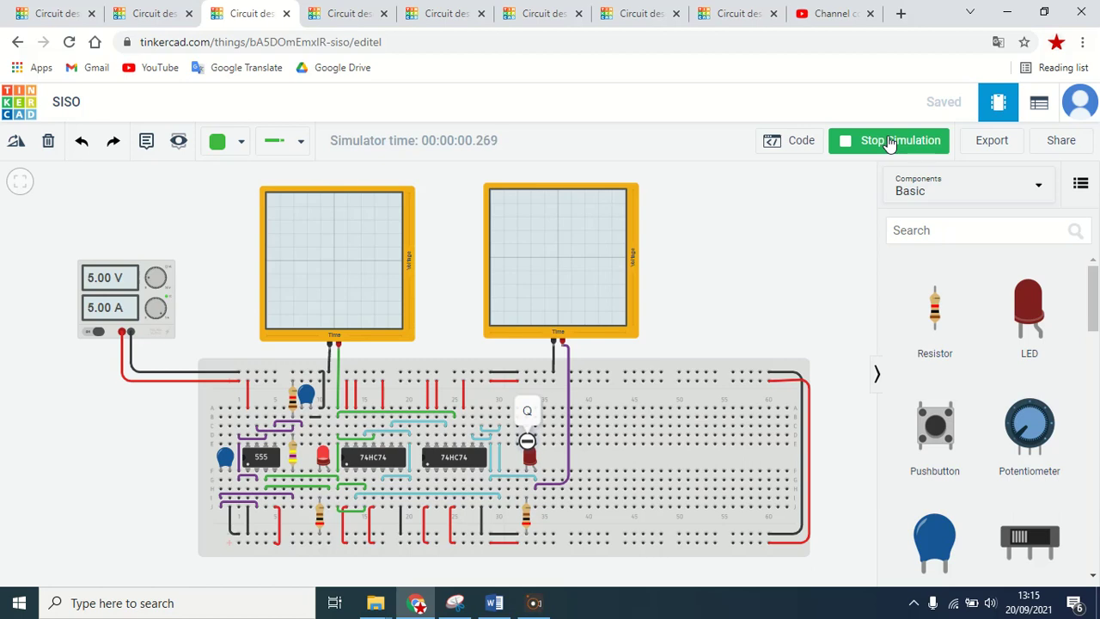
{"action": "left_click", "coordinate": [512, 260]}
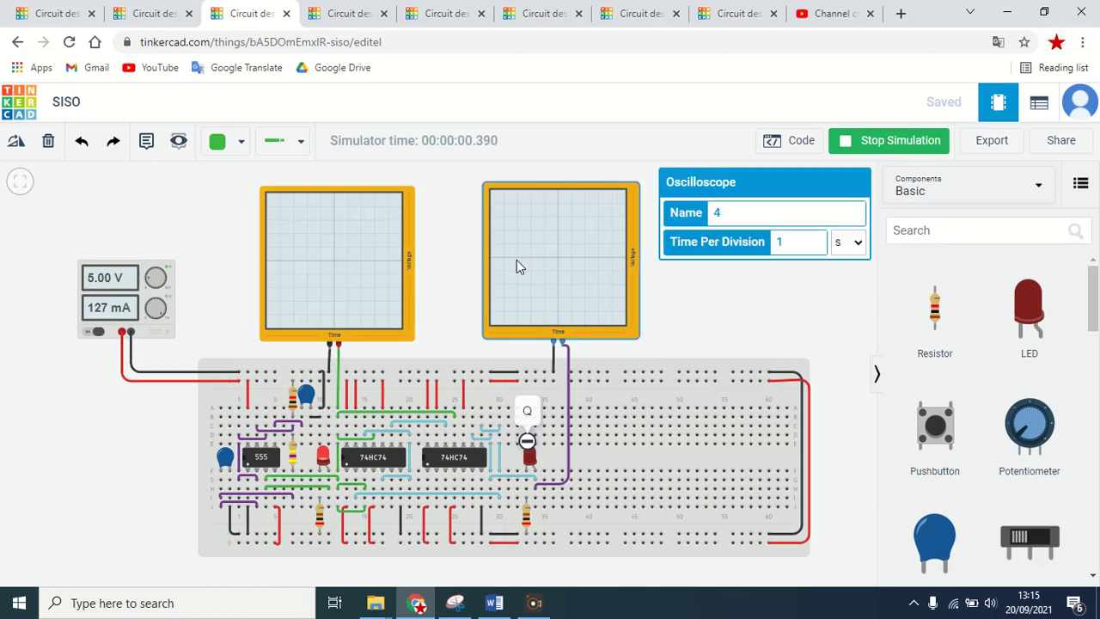
{"action": "left_click", "coordinate": [341, 251]}
{"action": "left_click", "coordinate": [765, 319]}
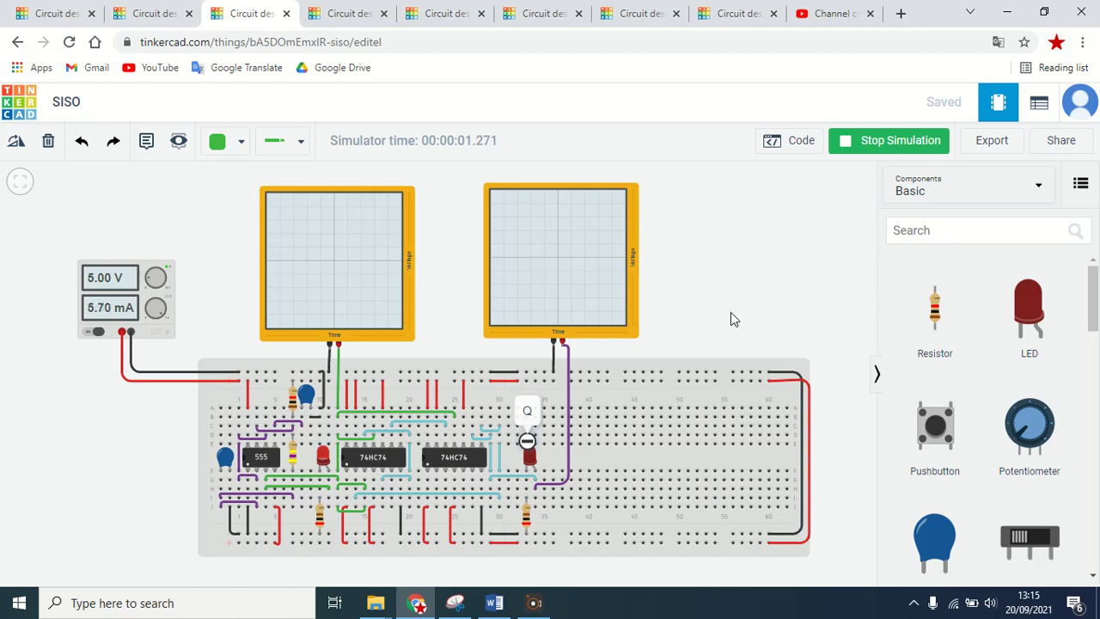
Step: Set the time per division of oscilloscope 5, which monitors the timer clock, to 500 ms
{"action": "left_click", "coordinate": [327, 296]}
{"action": "left_click", "coordinate": [801, 244]}
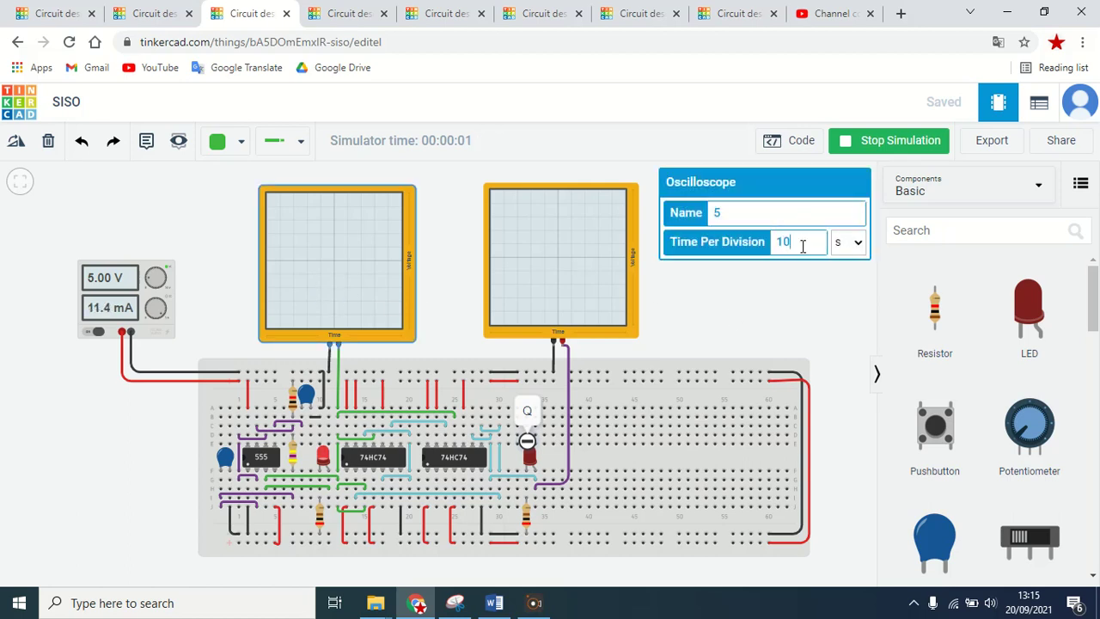
{"action": "left_click", "coordinate": [837, 242]}
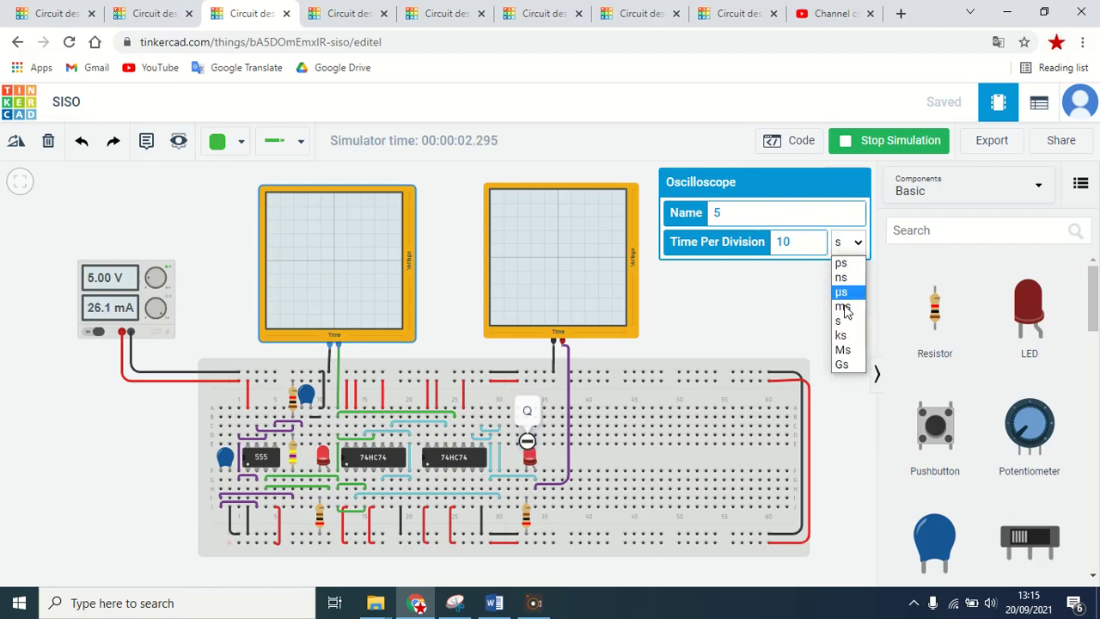
{"action": "left_click", "coordinate": [843, 308]}
{"action": "left_click", "coordinate": [795, 239]}
{"action": "type", "text": "0"}
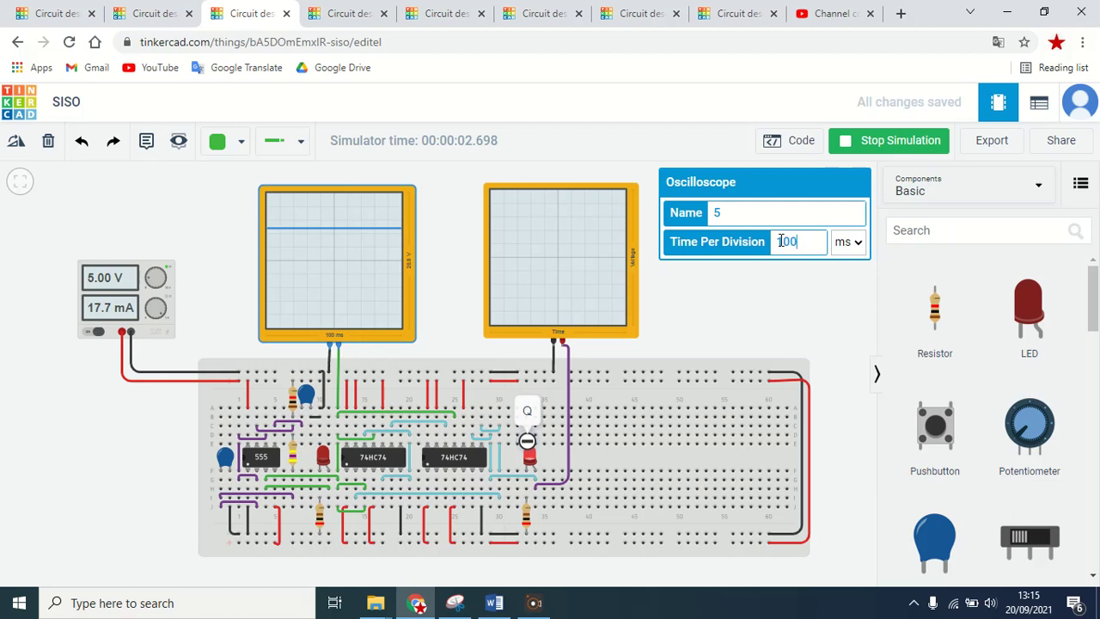
{"action": "key", "text": "Left"}
{"action": "type", "text": "5"}
Step: Set the time per division of oscilloscope 4, which monitors the Q output, to 500 ms
{"action": "left_click", "coordinate": [564, 250]}
{"action": "left_click", "coordinate": [795, 245]}
{"action": "type", "text": "500"}
{"action": "left_click", "coordinate": [845, 243]}
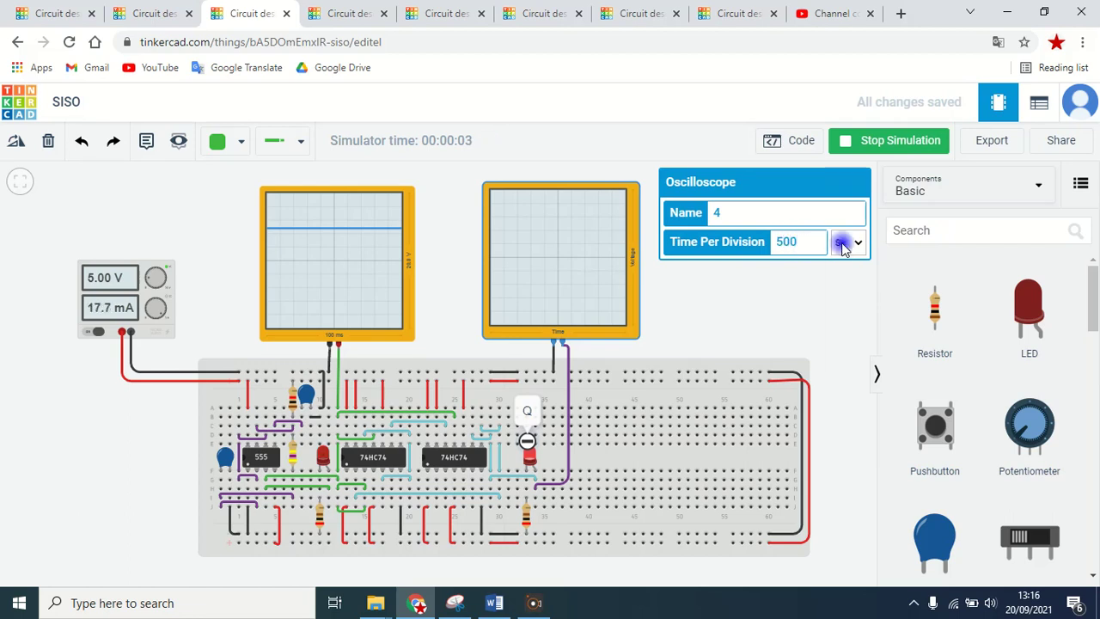
{"action": "left_click", "coordinate": [847, 307]}
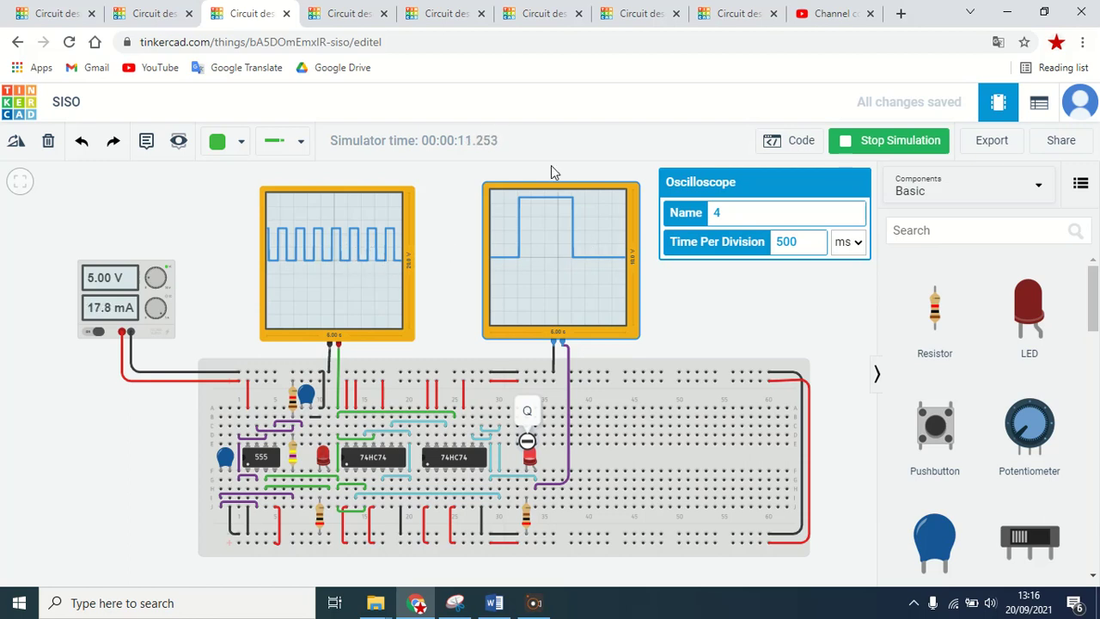
Step: Raise the time per division of oscilloscope 4 on the Q output to 1000 ms
{"action": "left_click", "coordinate": [806, 246]}
{"action": "left_click", "coordinate": [786, 242]}
{"action": "left_click", "coordinate": [786, 242]}
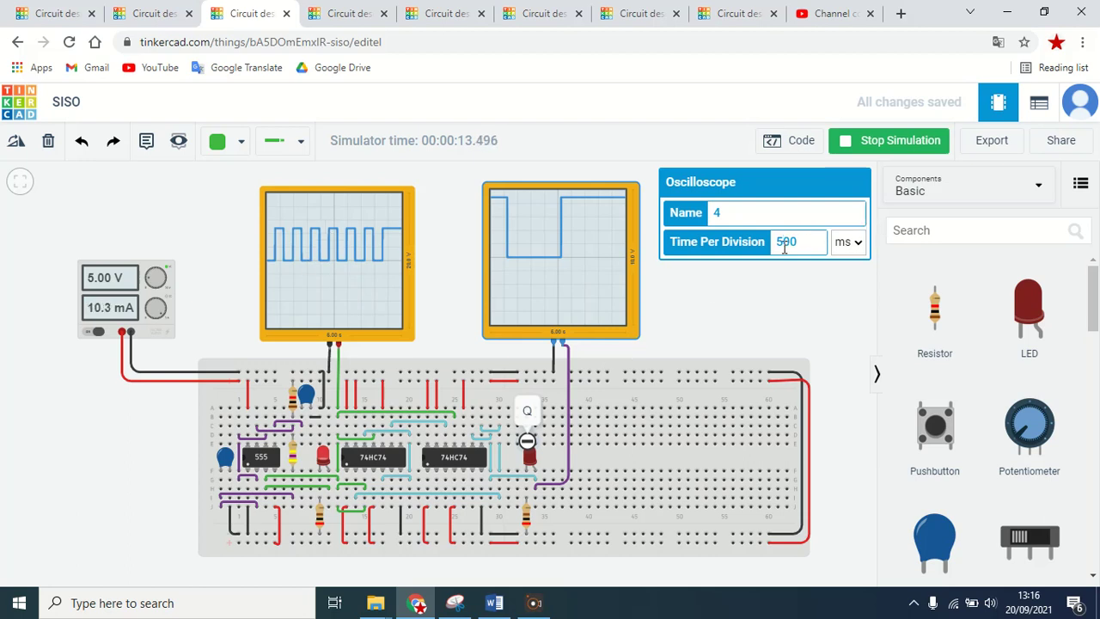
{"action": "type", "text": "1000"}
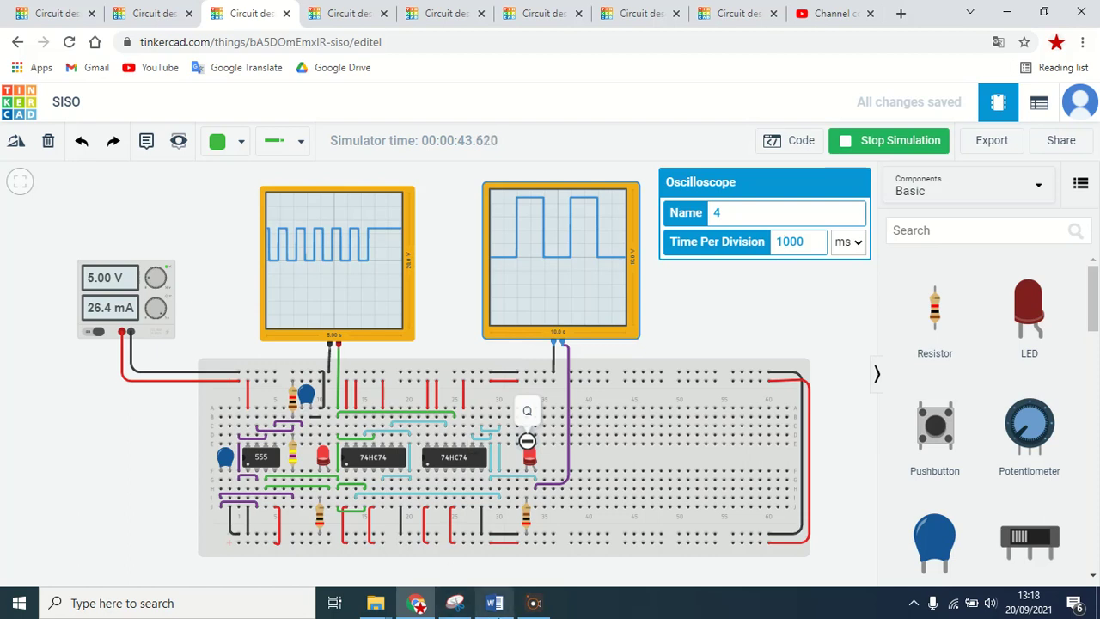
Step: Switch to the Word module to check the oscilloscope value required in step 11, and return to Tinkercad
{"action": "mouse_move", "coordinate": [494, 603]}
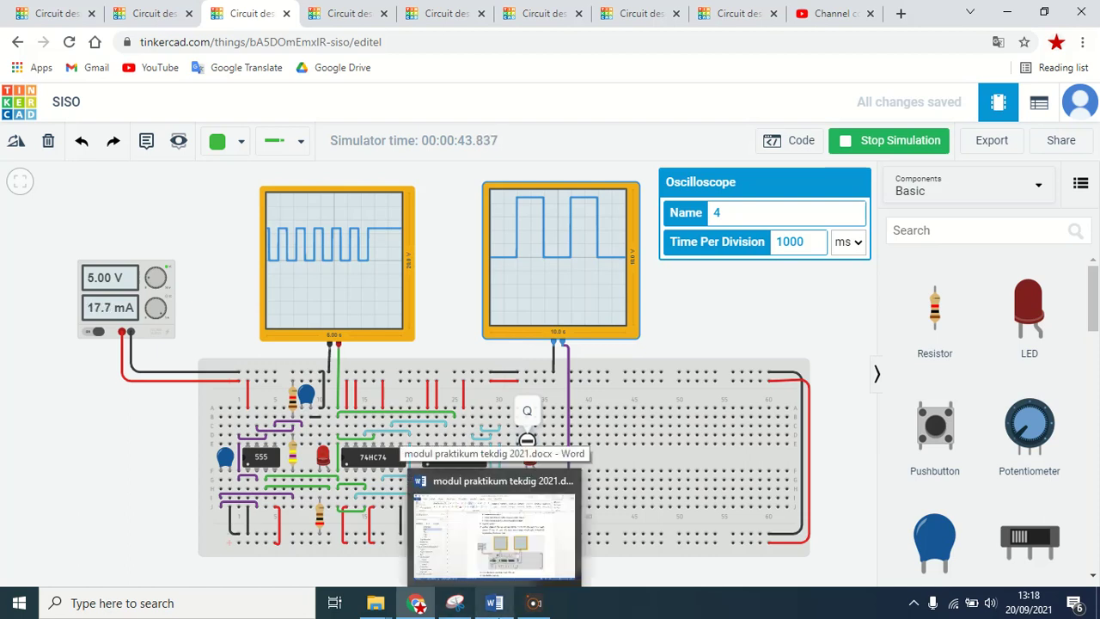
{"action": "left_click", "coordinate": [553, 554]}
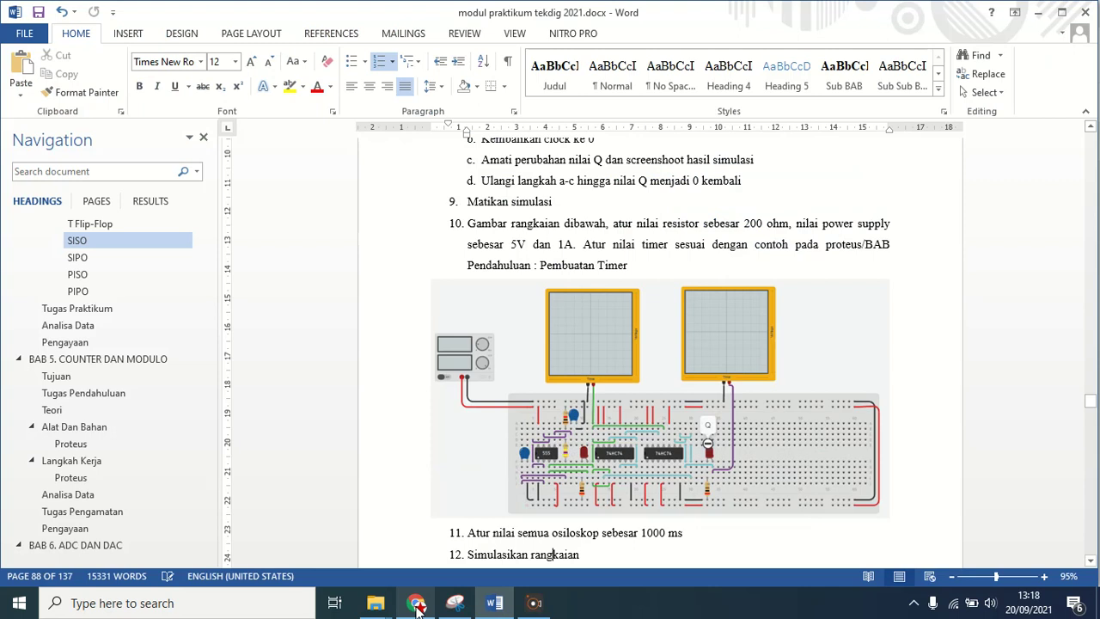
{"action": "left_click", "coordinate": [416, 604]}
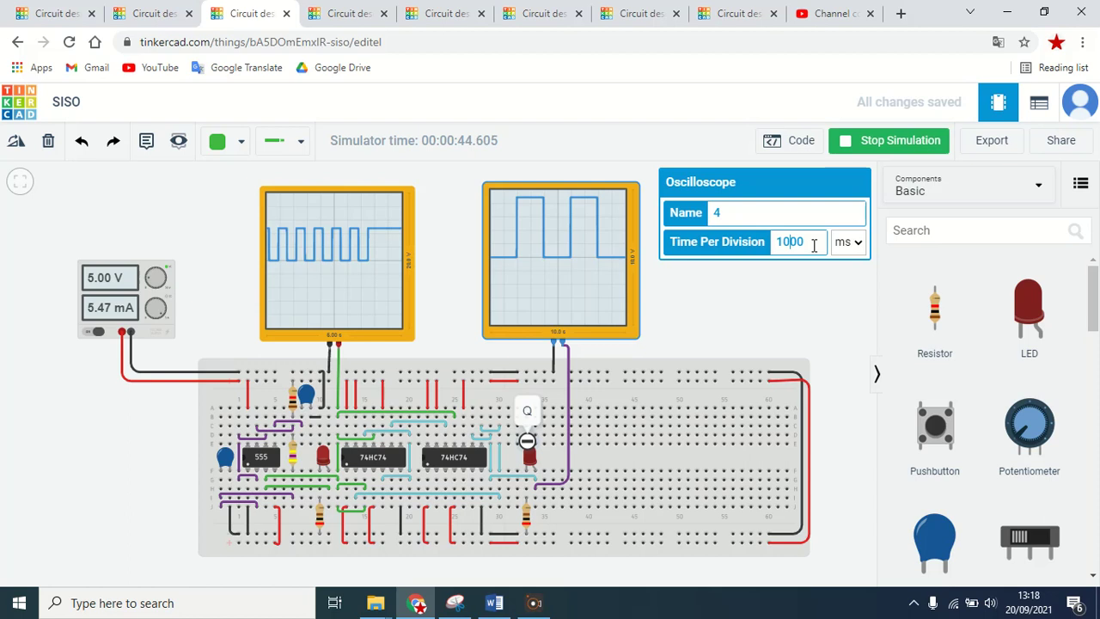
Step: Set the time per division of oscilloscope 5 on the timer clock to 1000 ms and check both oscilloscopes
{"action": "left_click", "coordinate": [360, 288]}
{"action": "double_click", "coordinate": [787, 246]}
{"action": "type", "text": "1000"}
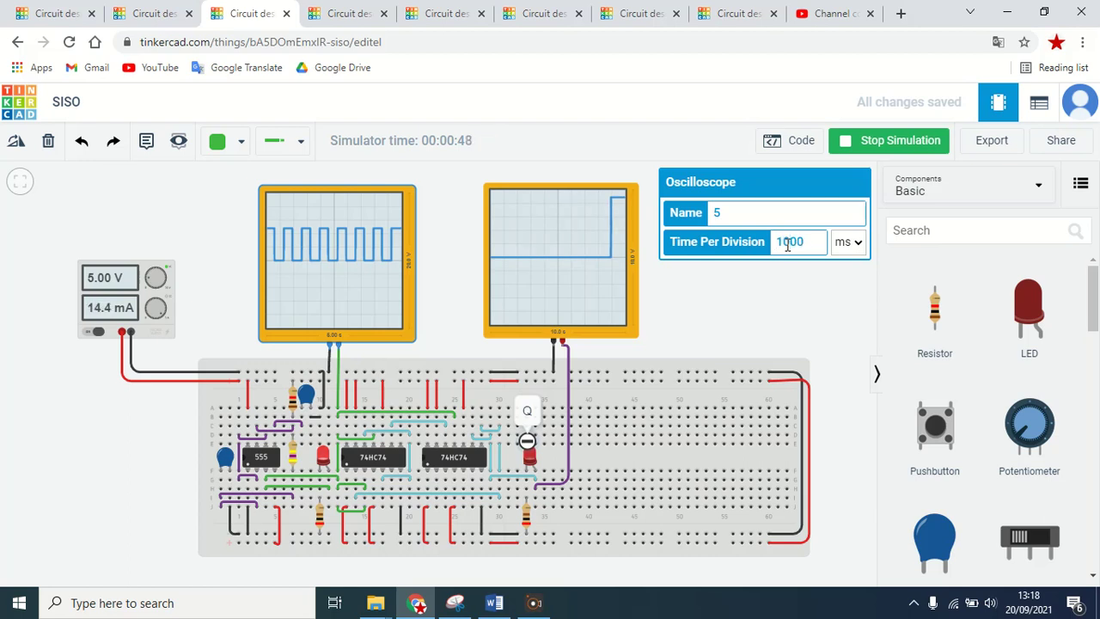
{"action": "left_click", "coordinate": [766, 324]}
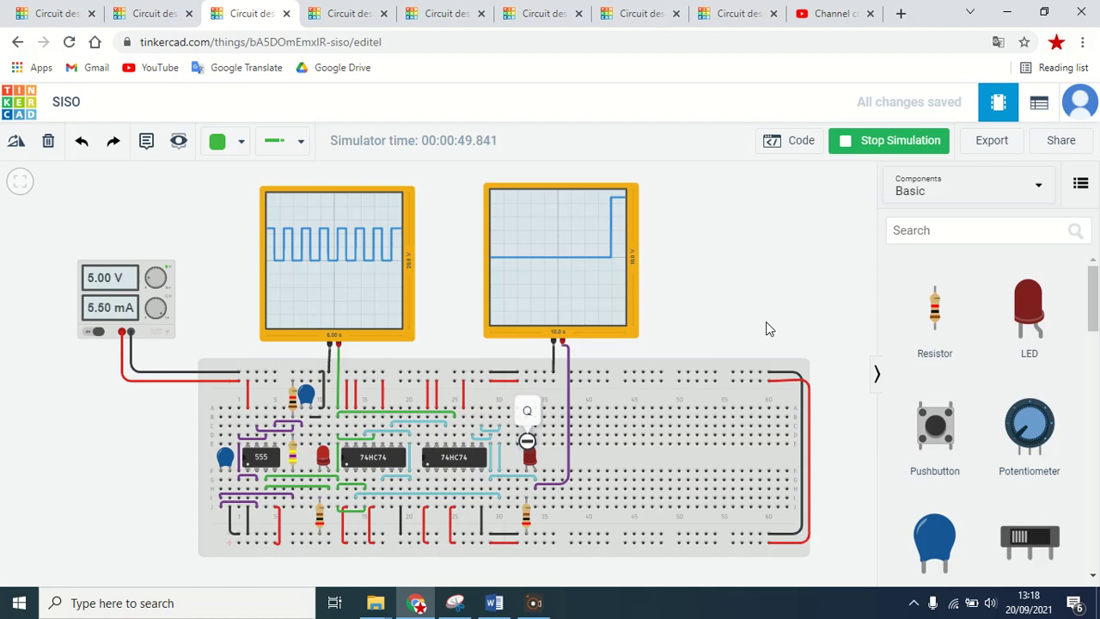
{"action": "left_click", "coordinate": [612, 287]}
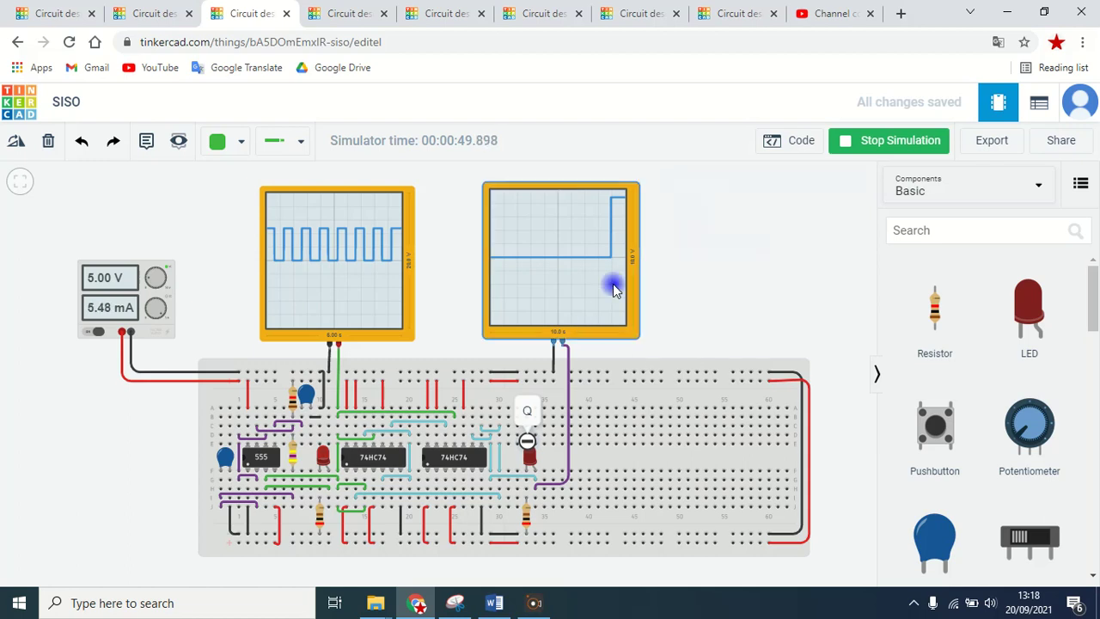
{"action": "left_click", "coordinate": [372, 282]}
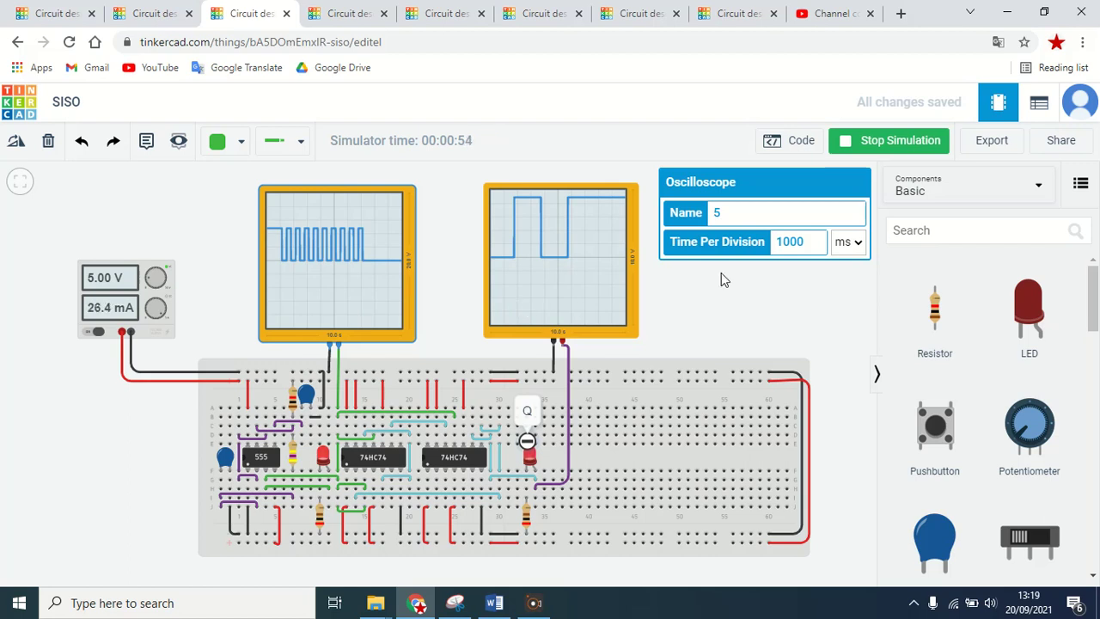
Step: Stop the SISO simulation and open the SIPO Non-Feedback circuit
{"action": "left_click", "coordinate": [885, 146]}
{"action": "mouse_move", "coordinate": [532, 605]}
{"action": "left_click", "coordinate": [456, 603]}
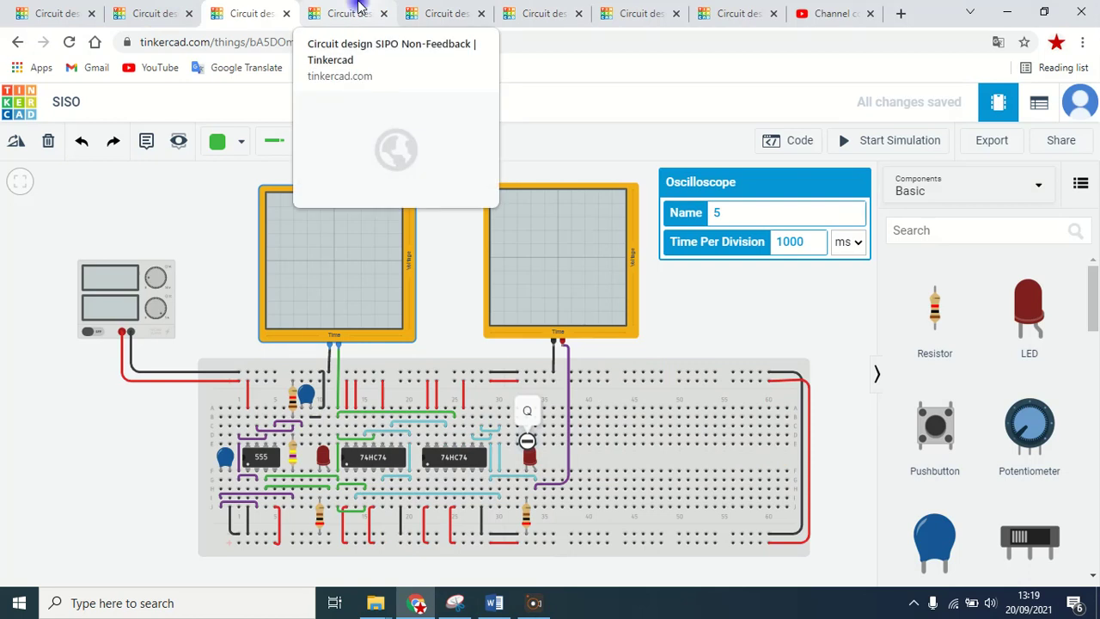
{"action": "left_click", "coordinate": [359, 11]}
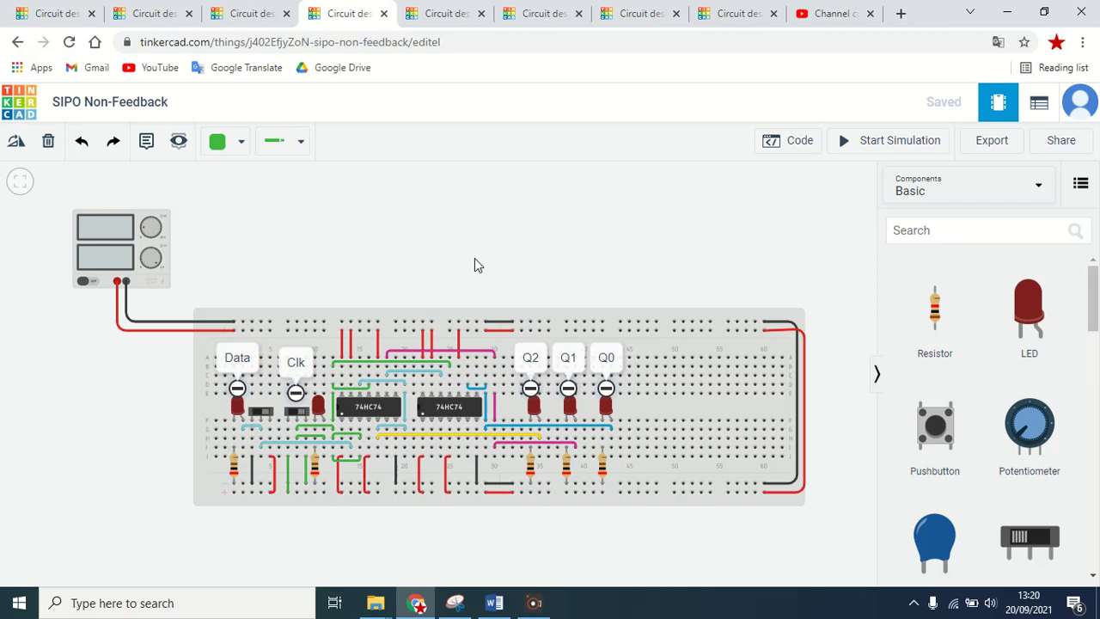
Step: Start the SIPO Non-Feedback simulation, set Data to 0 and pulse Clk until Q2, Q1 and Q0 are all off
{"action": "left_click", "coordinate": [894, 144]}
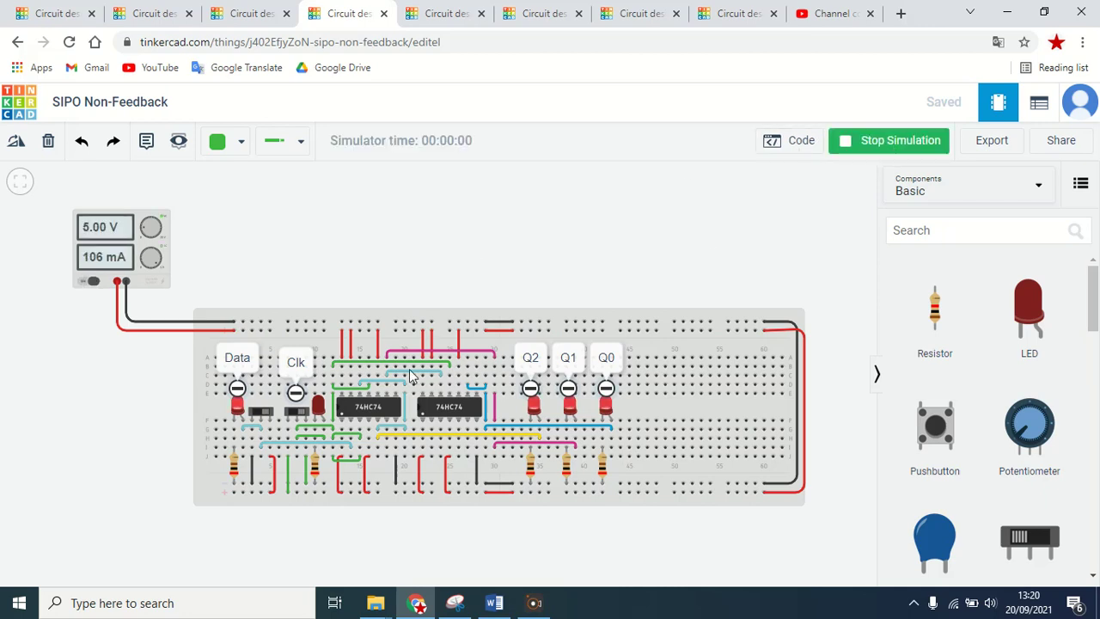
{"action": "left_click", "coordinate": [263, 415]}
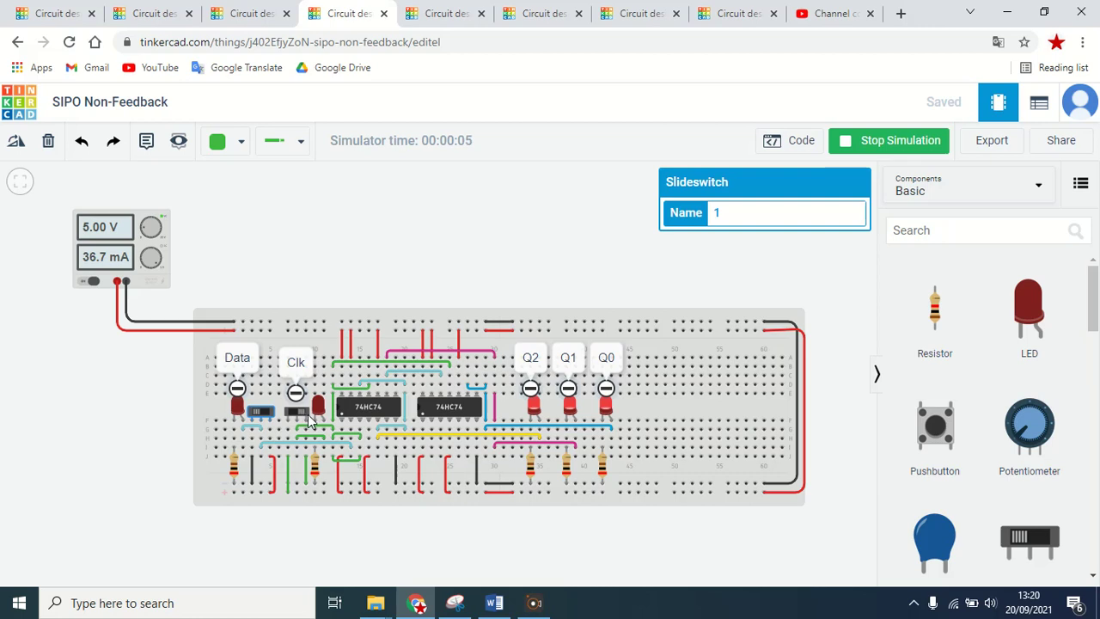
{"action": "left_click", "coordinate": [299, 414]}
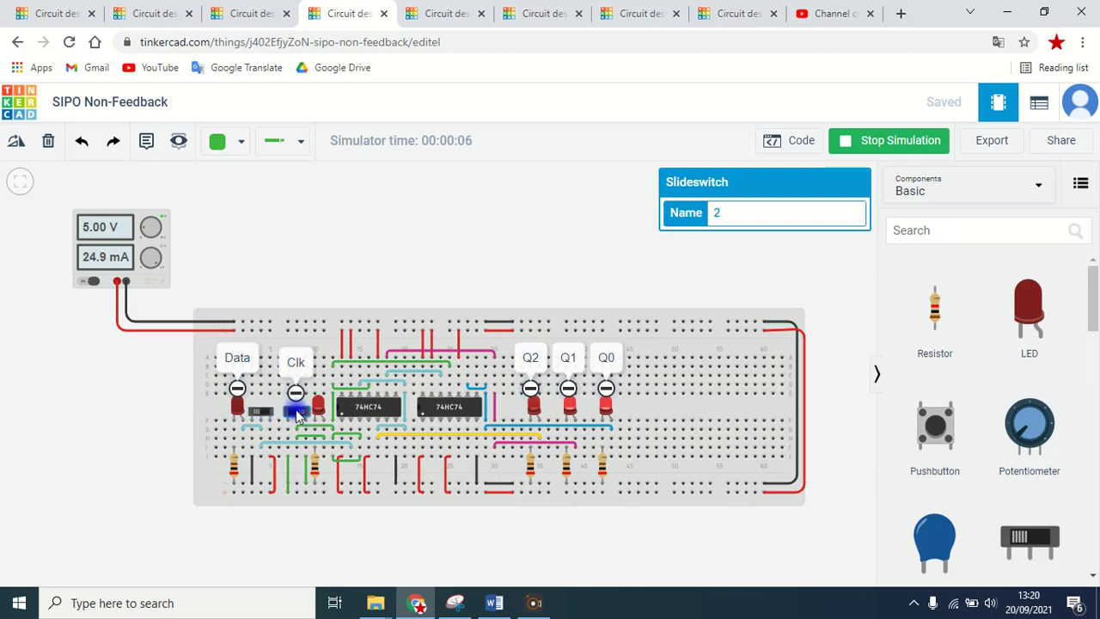
{"action": "left_click", "coordinate": [296, 414]}
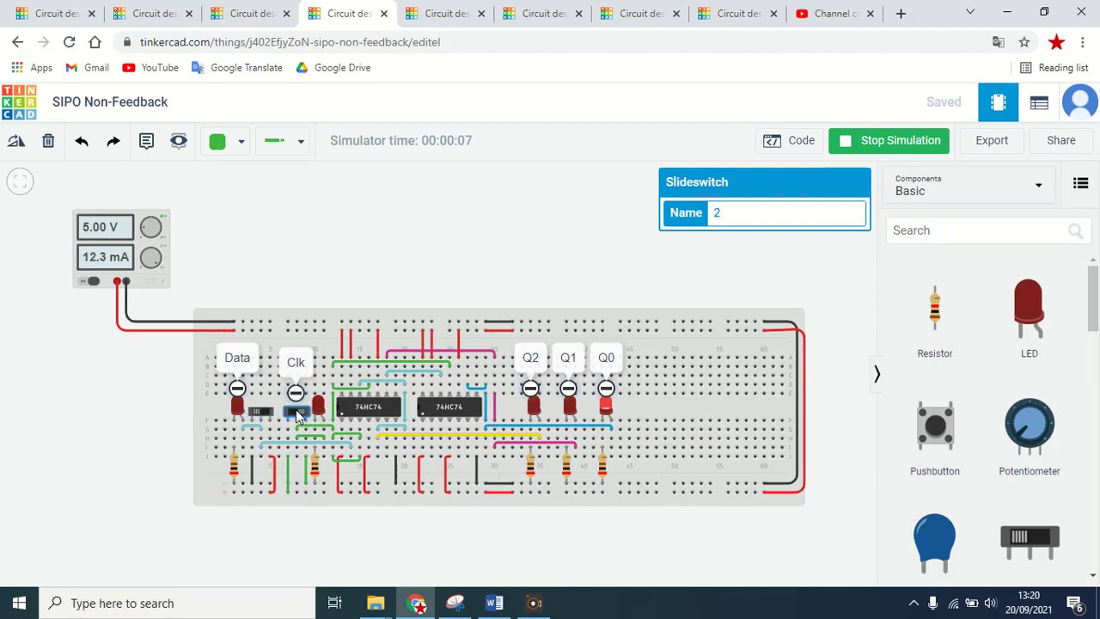
{"action": "left_click", "coordinate": [297, 414]}
{"action": "left_click", "coordinate": [296, 414]}
Step: Set Data to 1 and pulse Clk until the Q2, Q1 and Q0 LEDs are all lit
{"action": "left_click", "coordinate": [264, 414]}
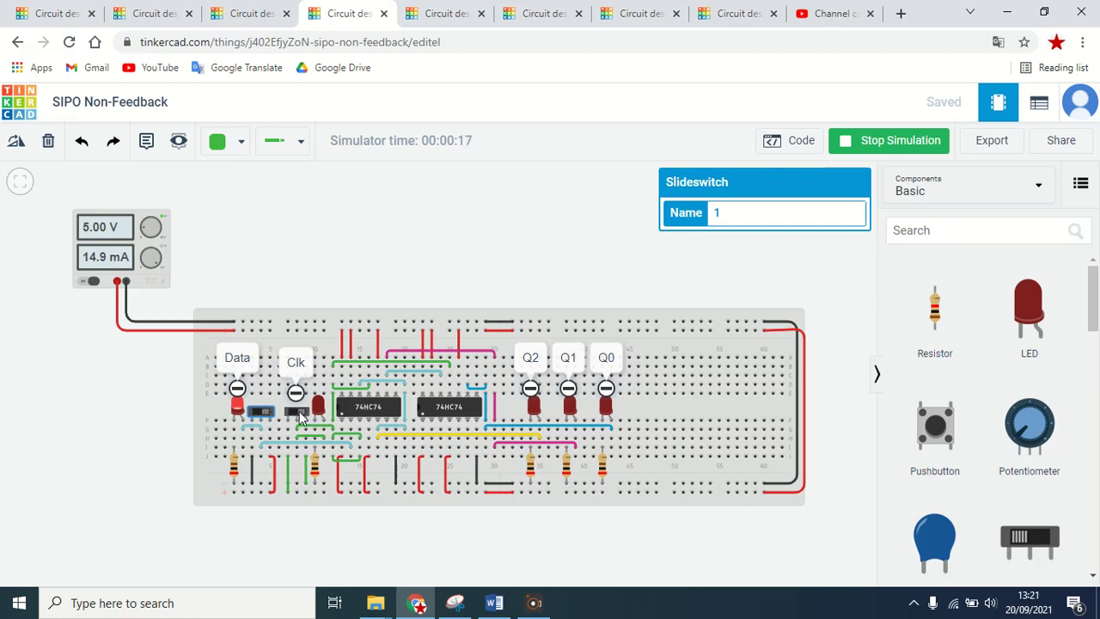
{"action": "left_click", "coordinate": [298, 413]}
{"action": "left_click", "coordinate": [297, 413]}
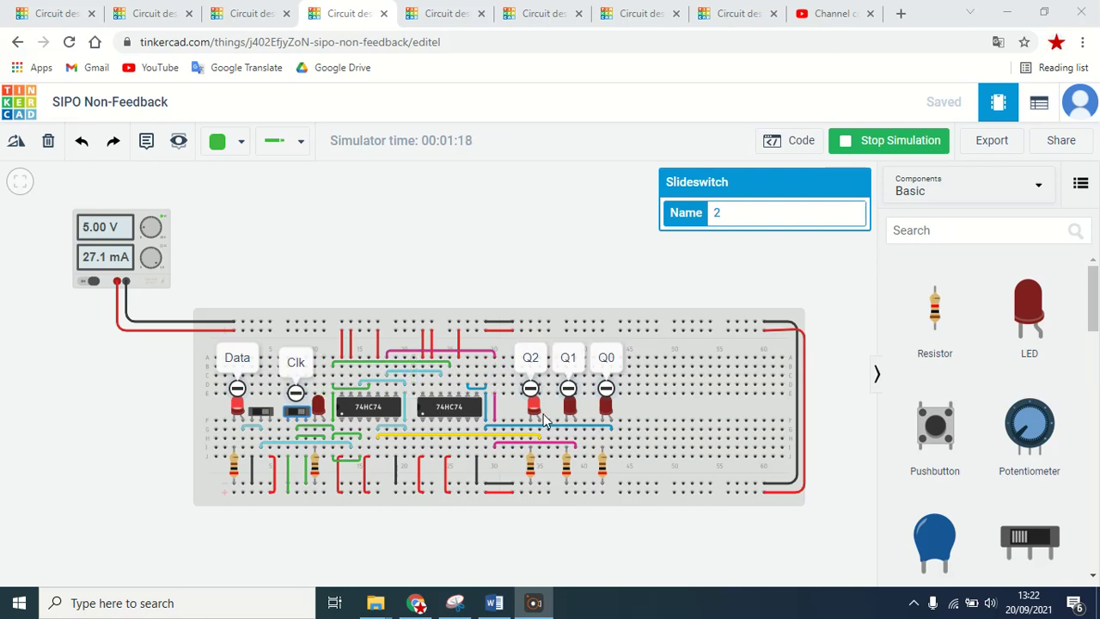
{"action": "left_click", "coordinate": [301, 415]}
{"action": "left_click", "coordinate": [301, 415]}
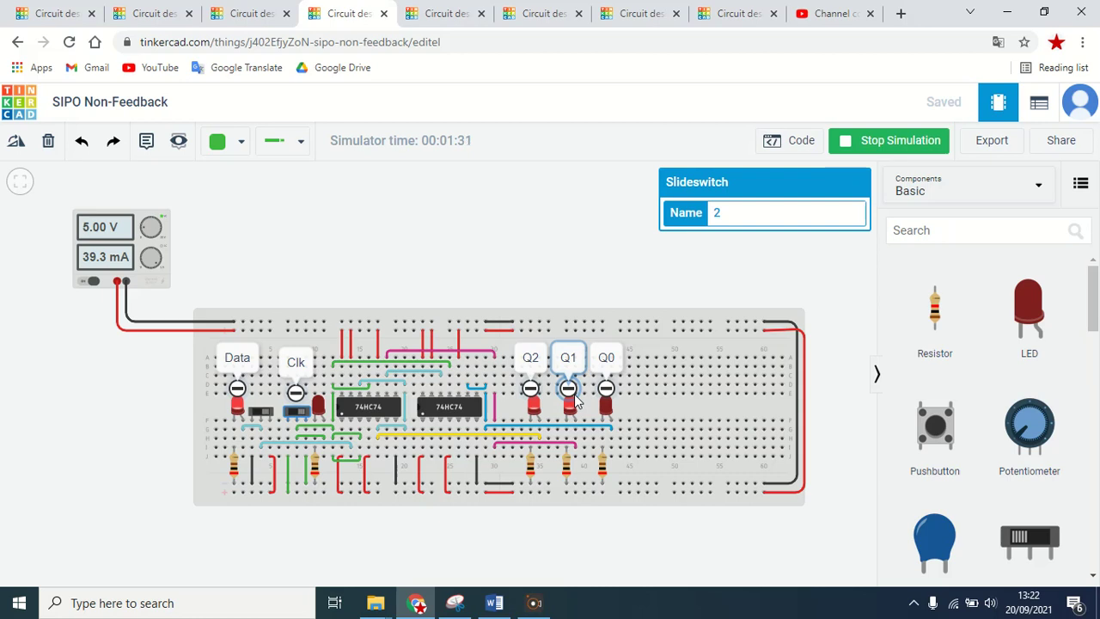
{"action": "left_click", "coordinate": [301, 414]}
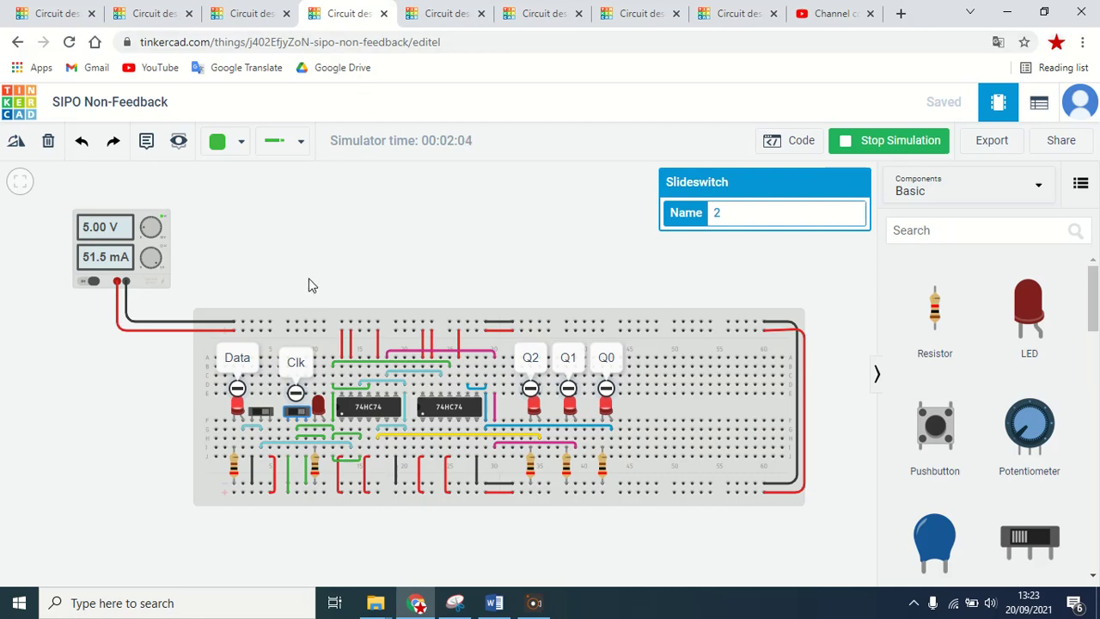
Step: Open the SIPO Feedback circuit, start its simulation and expand the note above the clock slide switch
{"action": "left_click", "coordinate": [453, 6]}
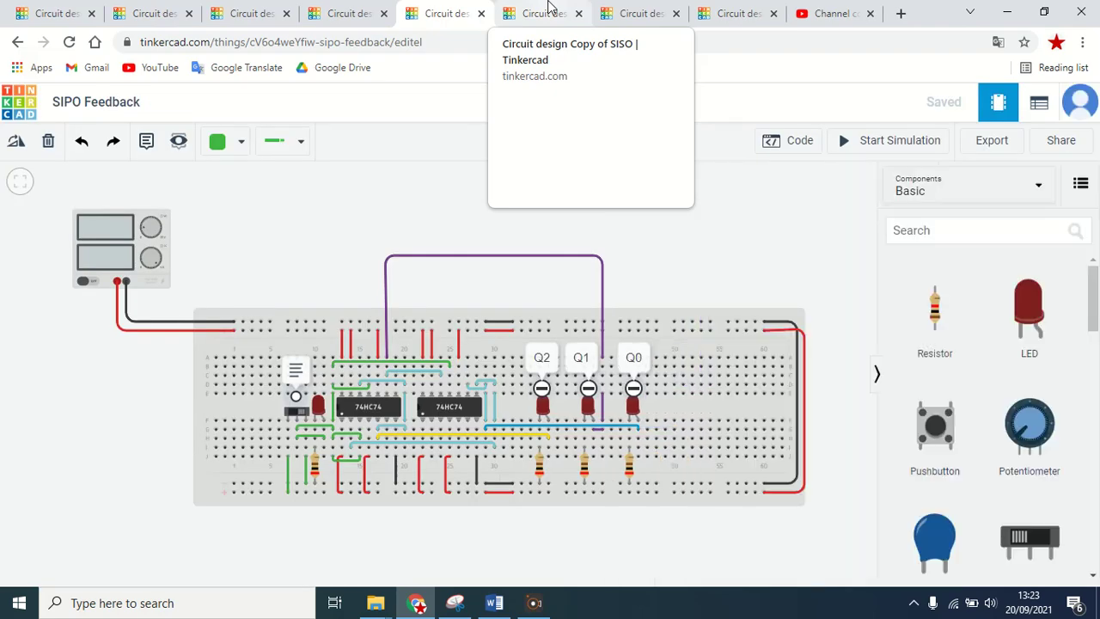
{"action": "left_click", "coordinate": [846, 151]}
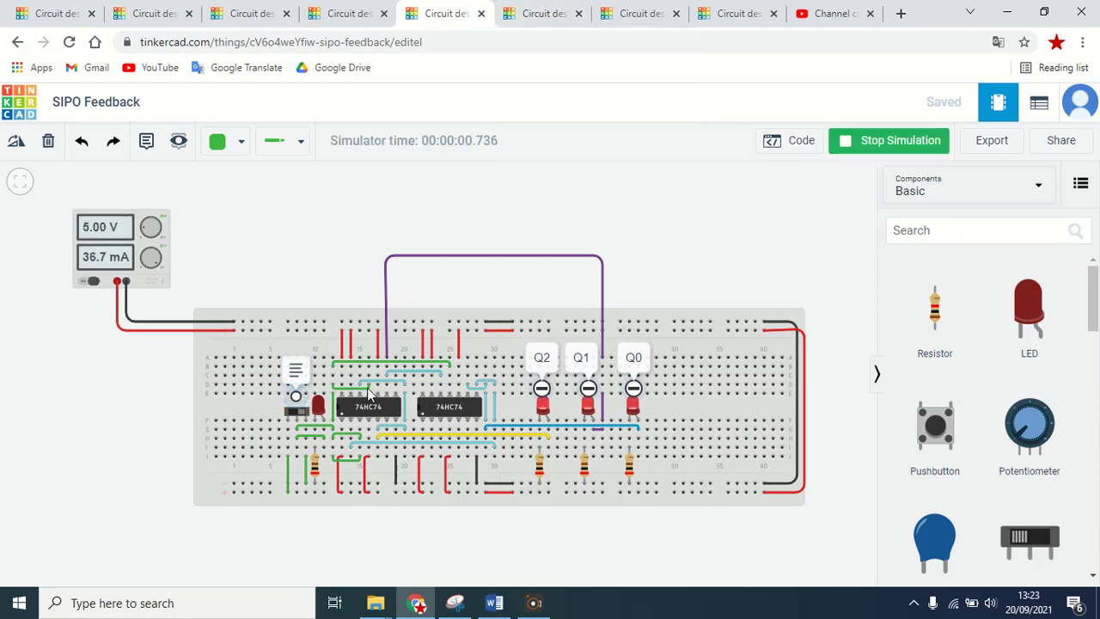
{"action": "left_click", "coordinate": [293, 402]}
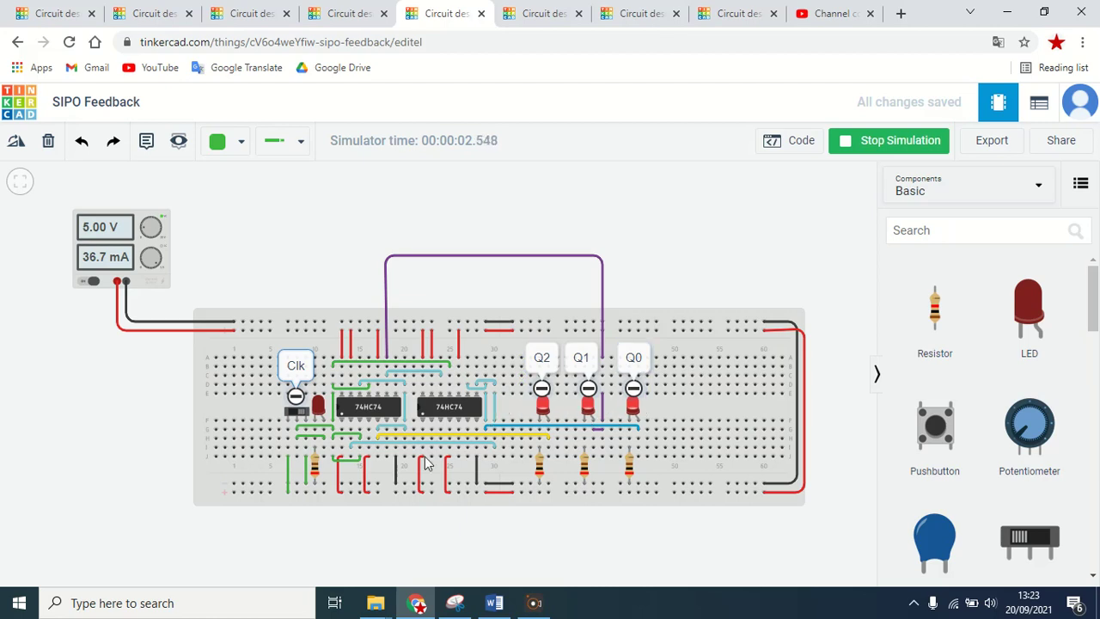
Step: Pulse the Clk slide switch of the SIPO Feedback circuit until only Q0 is lit, leaving Clk at 1
{"action": "left_click", "coordinate": [297, 413]}
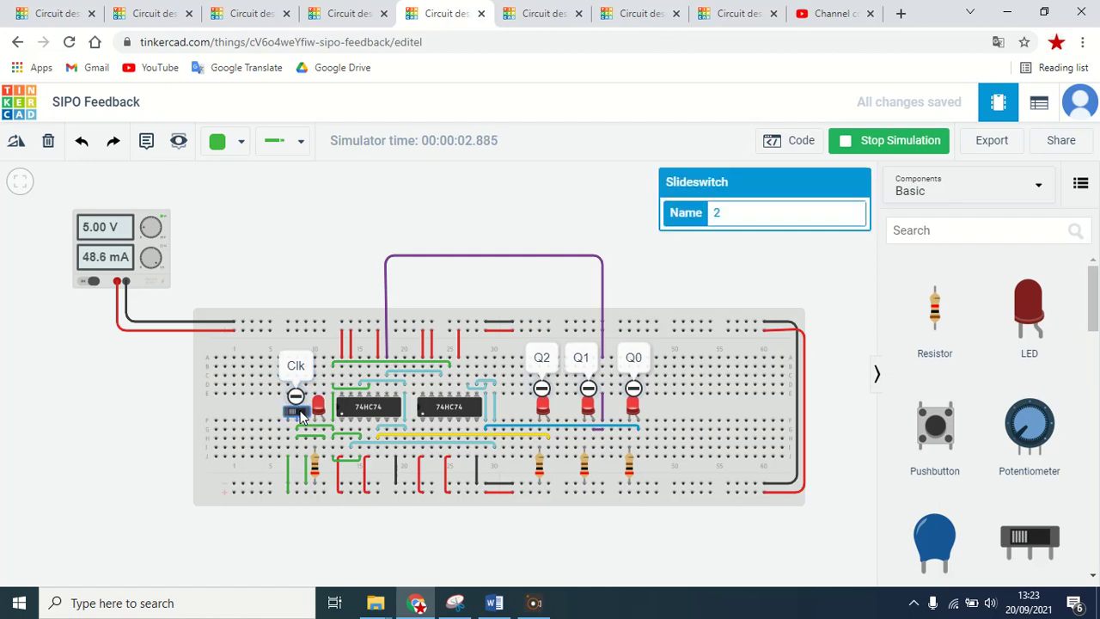
{"action": "left_click", "coordinate": [298, 412]}
{"action": "left_click", "coordinate": [299, 413]}
{"action": "left_click", "coordinate": [299, 412]}
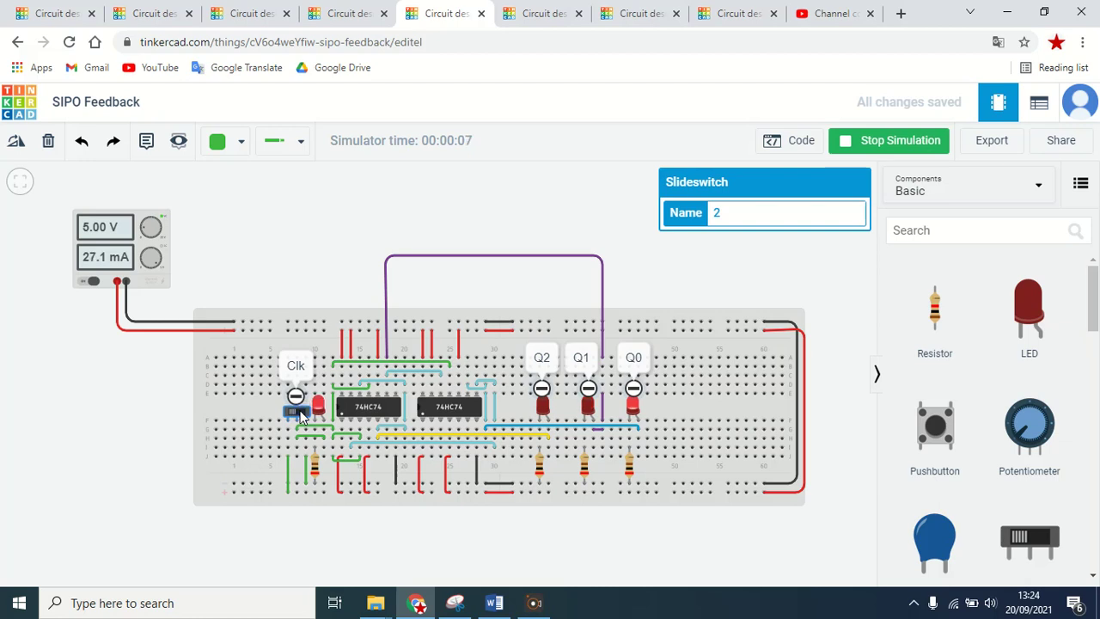
Step: Keep pulsing Clk until Q2 and Q1 are lit and Q0 is off, leaving Clk at 0
{"action": "left_click", "coordinate": [299, 413]}
{"action": "left_click", "coordinate": [299, 412]}
{"action": "left_click", "coordinate": [299, 412]}
{"action": "left_click", "coordinate": [299, 412]}
{"action": "left_click", "coordinate": [299, 413]}
{"action": "left_click", "coordinate": [298, 412]}
{"action": "left_click", "coordinate": [298, 412]}
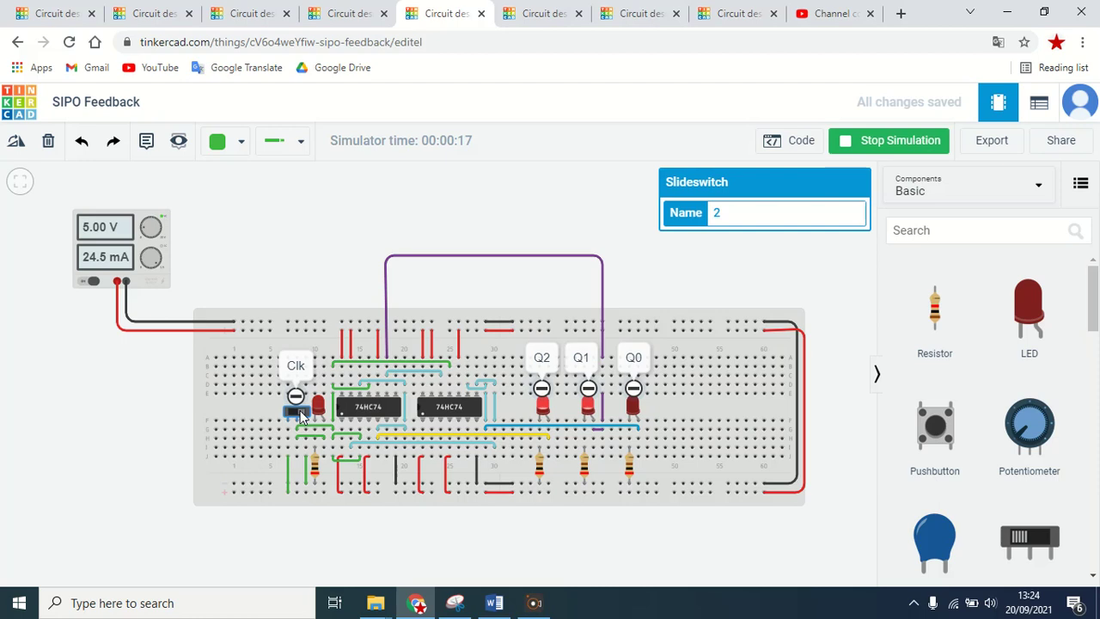
Step: Continue clocking the SIPO feedback register until only Q0 is lit again, leaving Clk at 1
{"action": "left_click", "coordinate": [299, 413]}
{"action": "left_click", "coordinate": [299, 413]}
{"action": "left_click", "coordinate": [300, 413]}
{"action": "left_click", "coordinate": [300, 413]}
{"action": "left_click", "coordinate": [299, 413]}
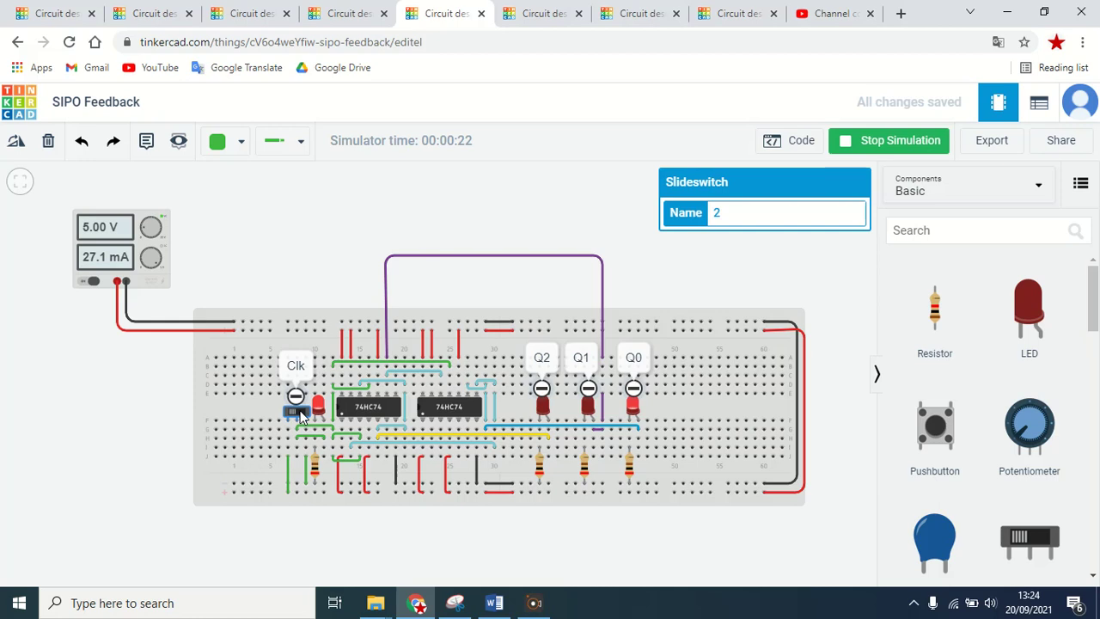
Step: Keep pulsing the Clk slide switch until Q2, Q1 and Q0 are all lit, leaving Clk at 1
{"action": "left_click", "coordinate": [300, 413]}
{"action": "left_click", "coordinate": [300, 412]}
{"action": "left_click", "coordinate": [300, 412]}
{"action": "left_click", "coordinate": [299, 412]}
{"action": "left_click", "coordinate": [300, 411]}
{"action": "left_click", "coordinate": [299, 411]}
{"action": "left_click", "coordinate": [300, 412]}
{"action": "left_click", "coordinate": [300, 412]}
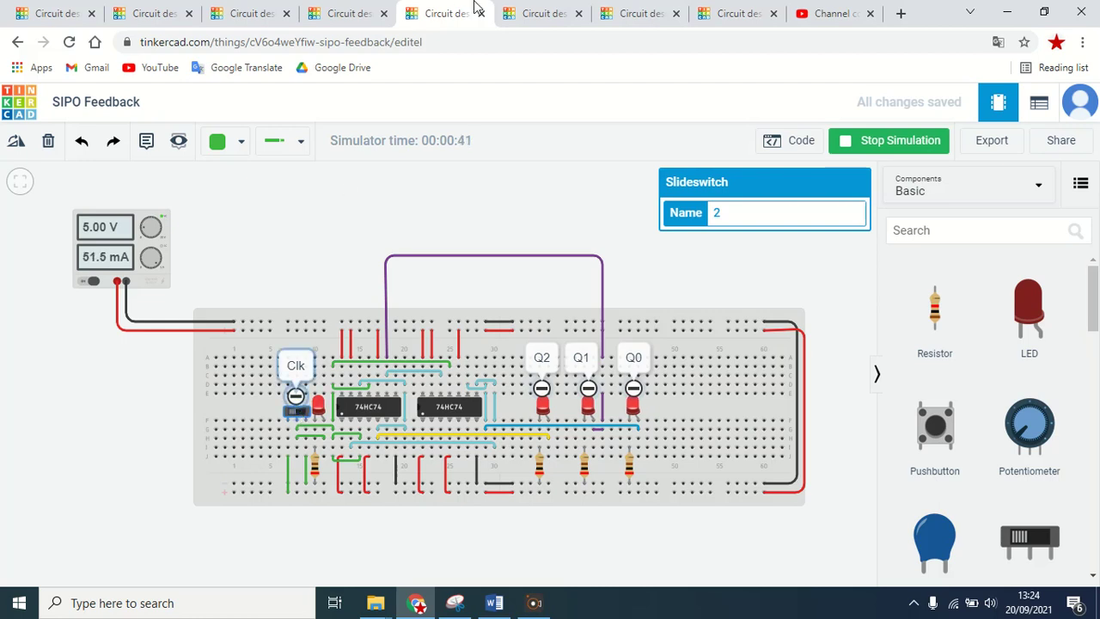
Step: Open the Copy of SISO circuit and rename it SIPO Timing Diagram
{"action": "left_click", "coordinate": [552, 7]}
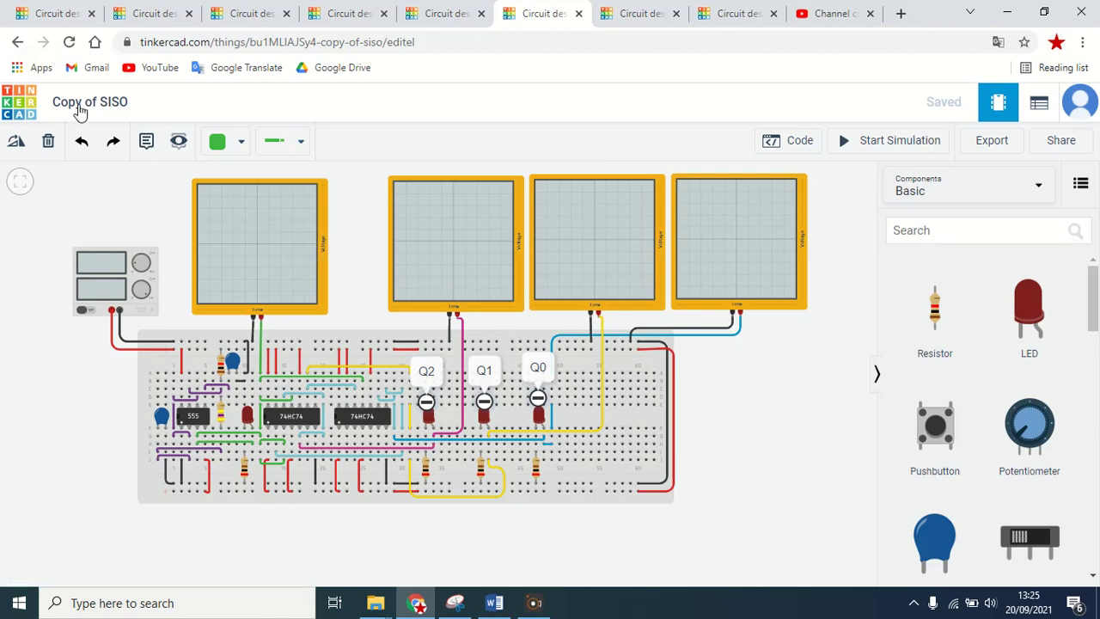
{"action": "left_click", "coordinate": [79, 110]}
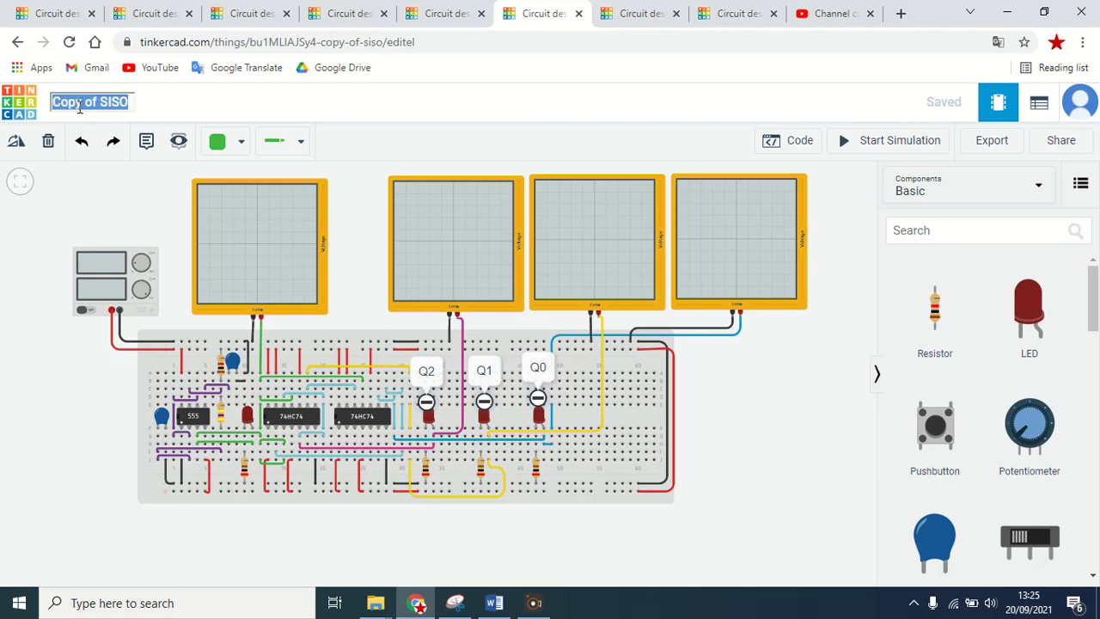
{"action": "type", "text": "SIPO Timing"}
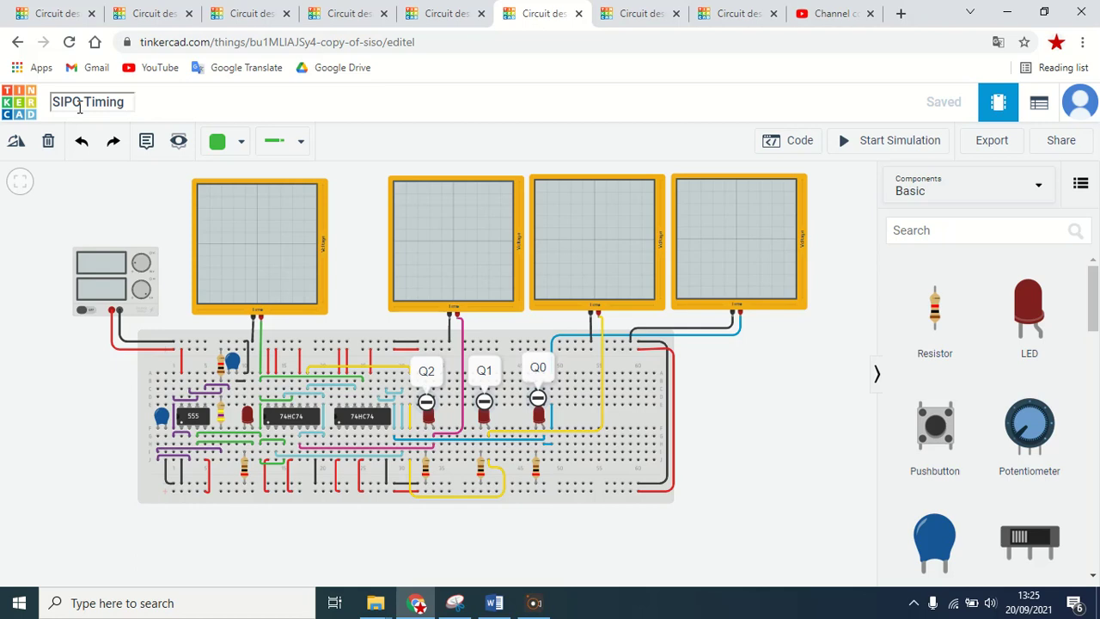
{"action": "type", "text": " Dia"}
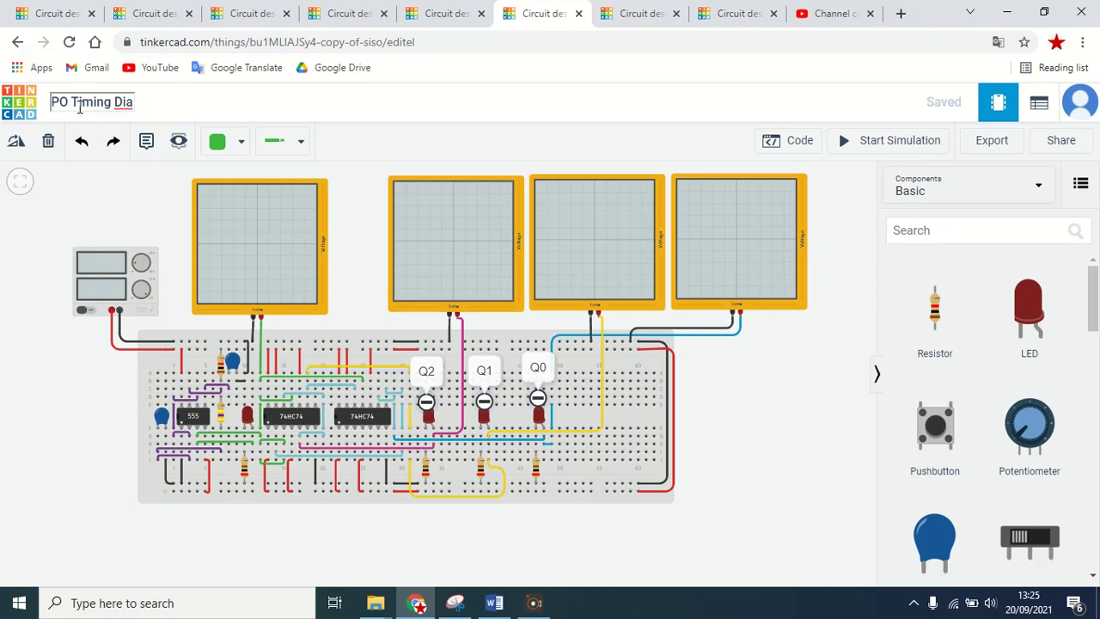
{"action": "type", "text": "gram"}
{"action": "left_click", "coordinate": [735, 381]}
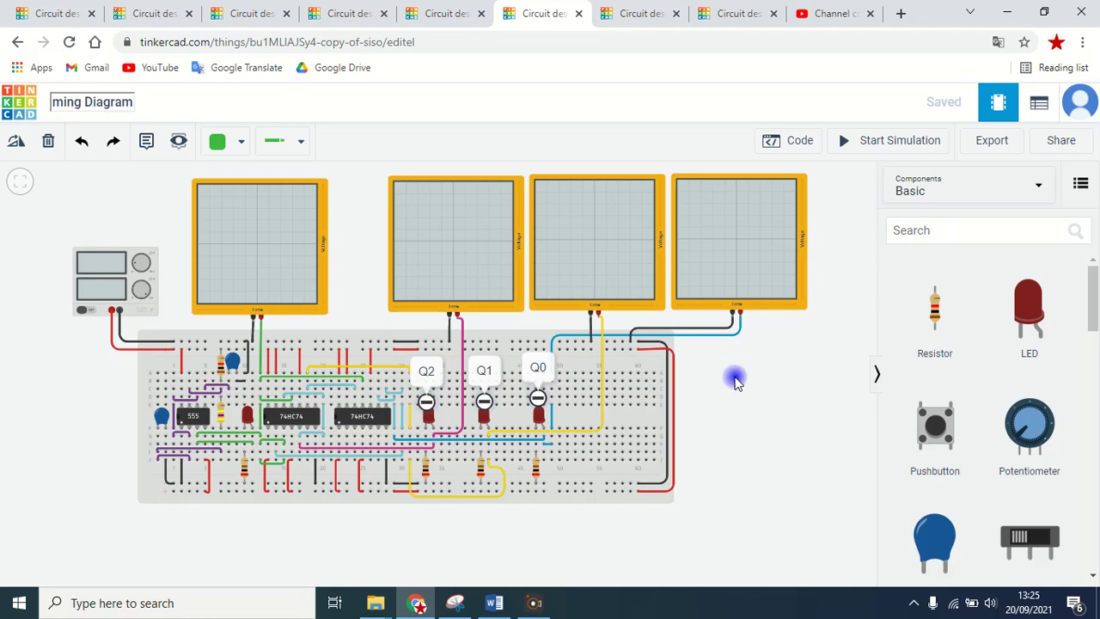
Step: Start the simulation of the timing circuit and check the clock oscilloscope's time per division
{"action": "left_click", "coordinate": [869, 150]}
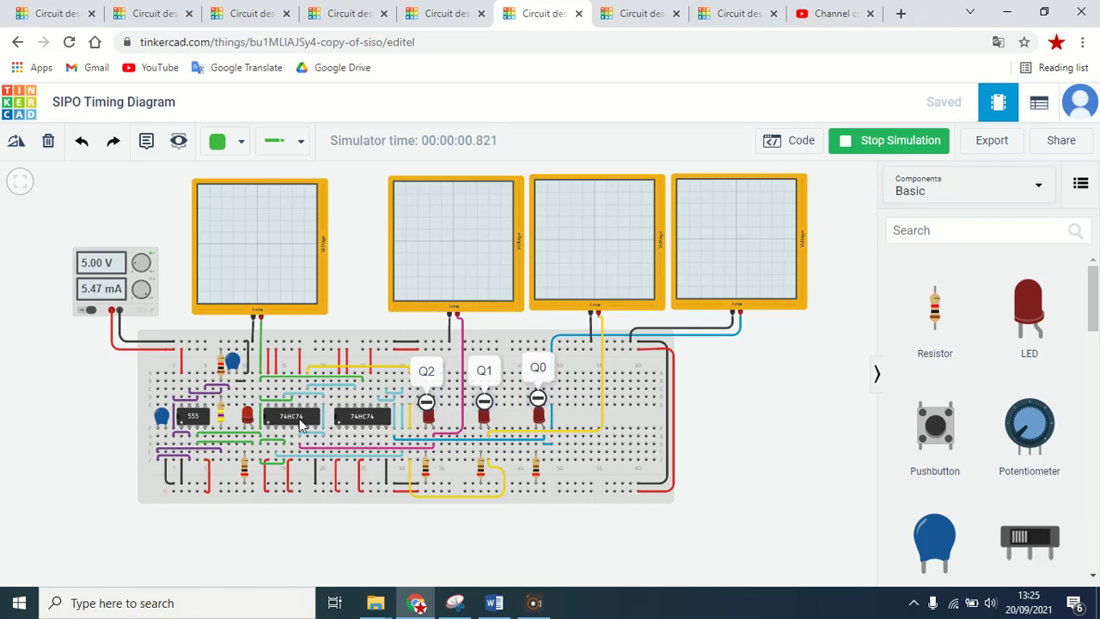
{"action": "left_click", "coordinate": [261, 263]}
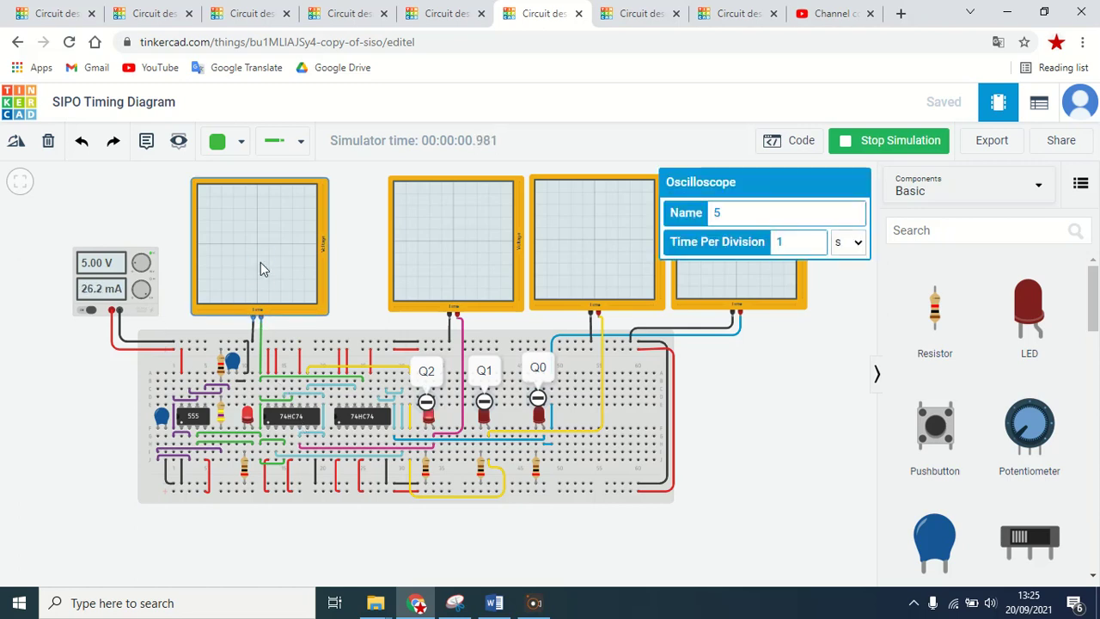
{"action": "left_click", "coordinate": [706, 411]}
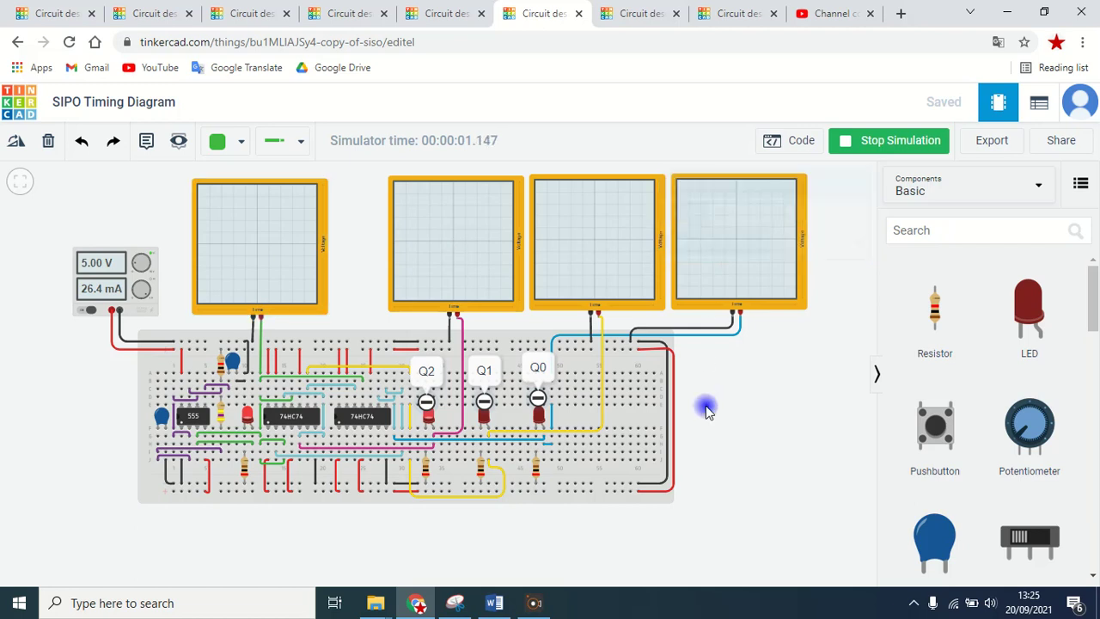
{"action": "left_click", "coordinate": [283, 284]}
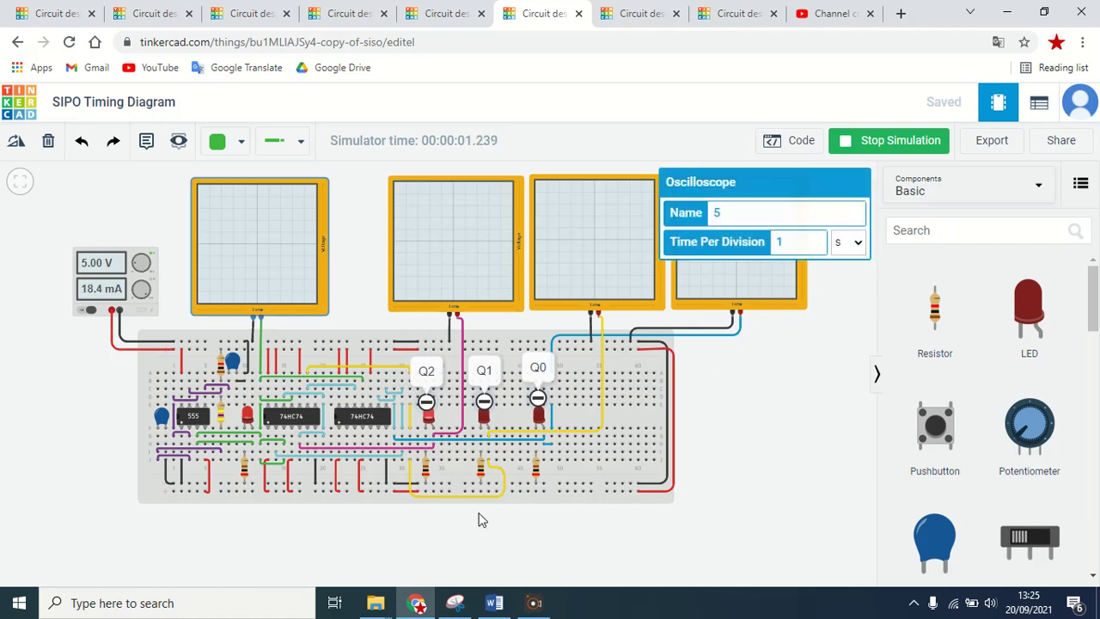
Step: Switch to the Word module and look up the oscilloscope setting for the timer-driven circuit in the SIPO section
{"action": "left_click", "coordinate": [492, 604]}
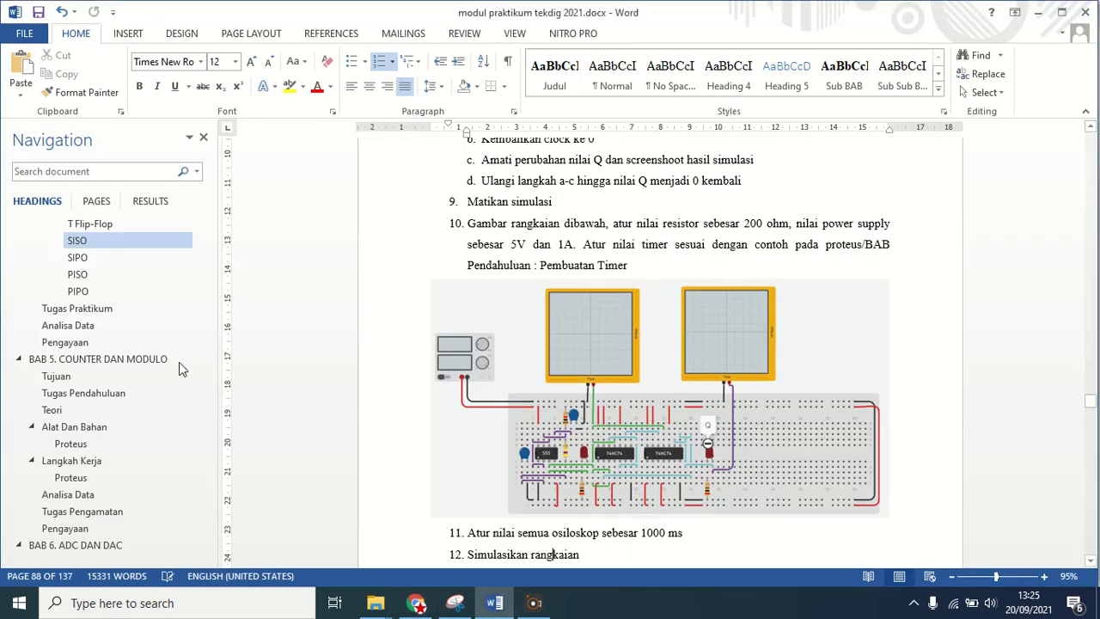
{"action": "left_click", "coordinate": [118, 258]}
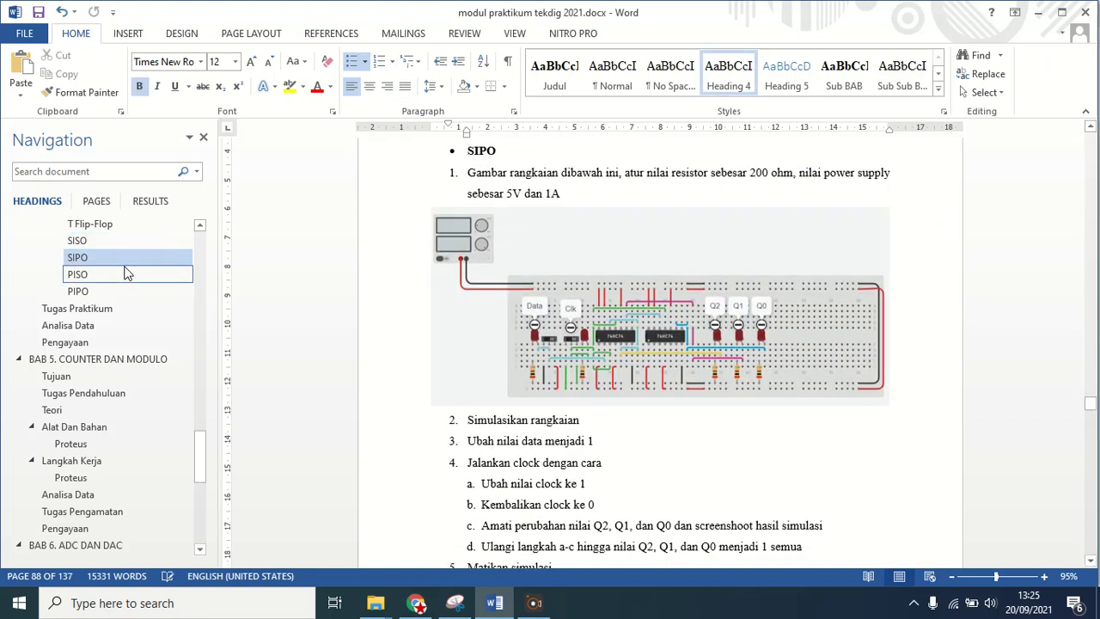
{"action": "left_click", "coordinate": [125, 273]}
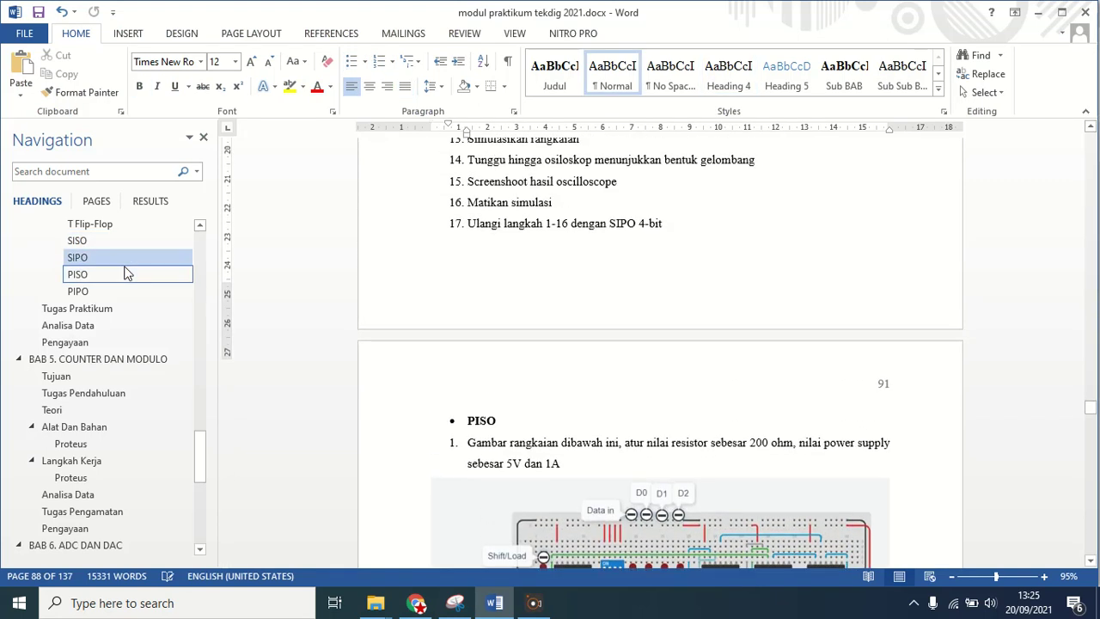
{"action": "key", "text": "Page_Up"}
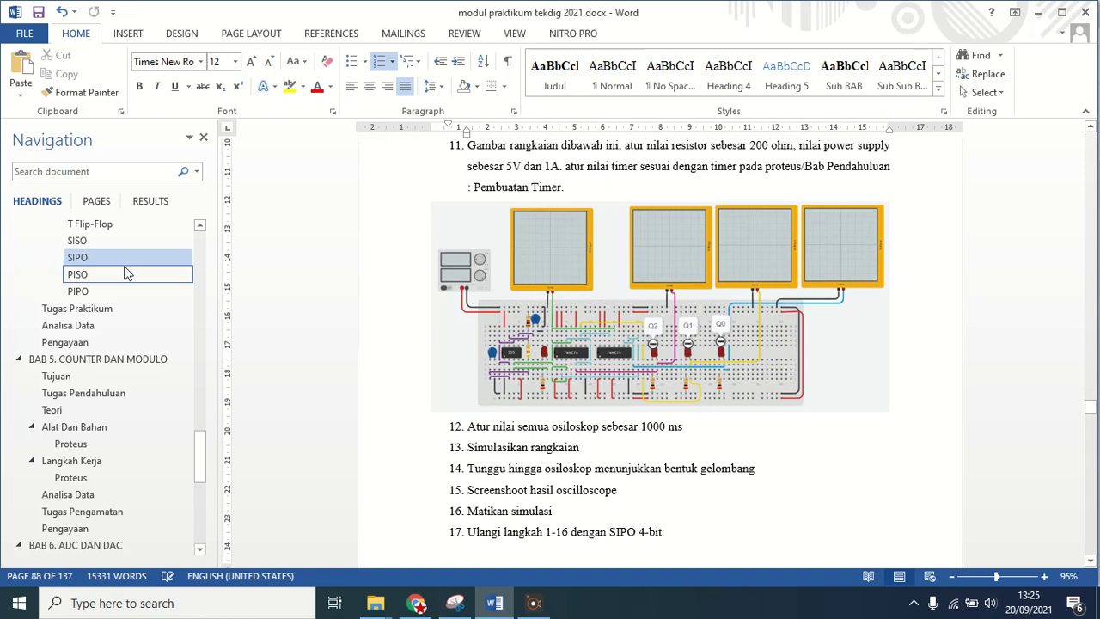
{"action": "key", "text": "Up"}
{"action": "key", "text": "Up"}
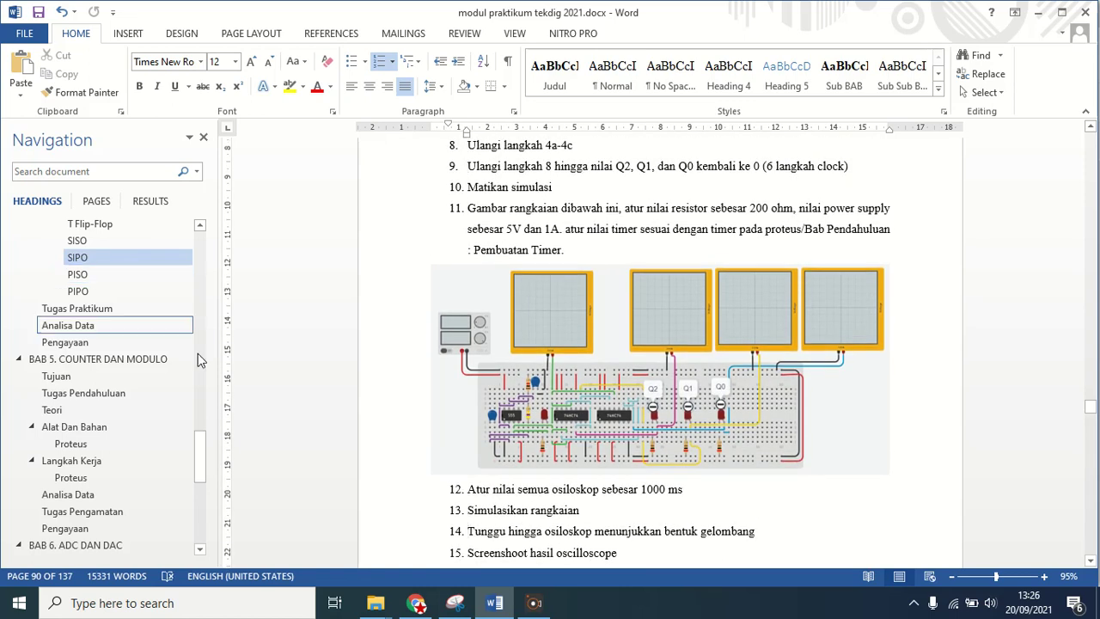
Step: Return to Tinkercad, check the four oscilloscopes' settings and set the clock oscilloscope's time per division to 500 ms
{"action": "left_click", "coordinate": [432, 608]}
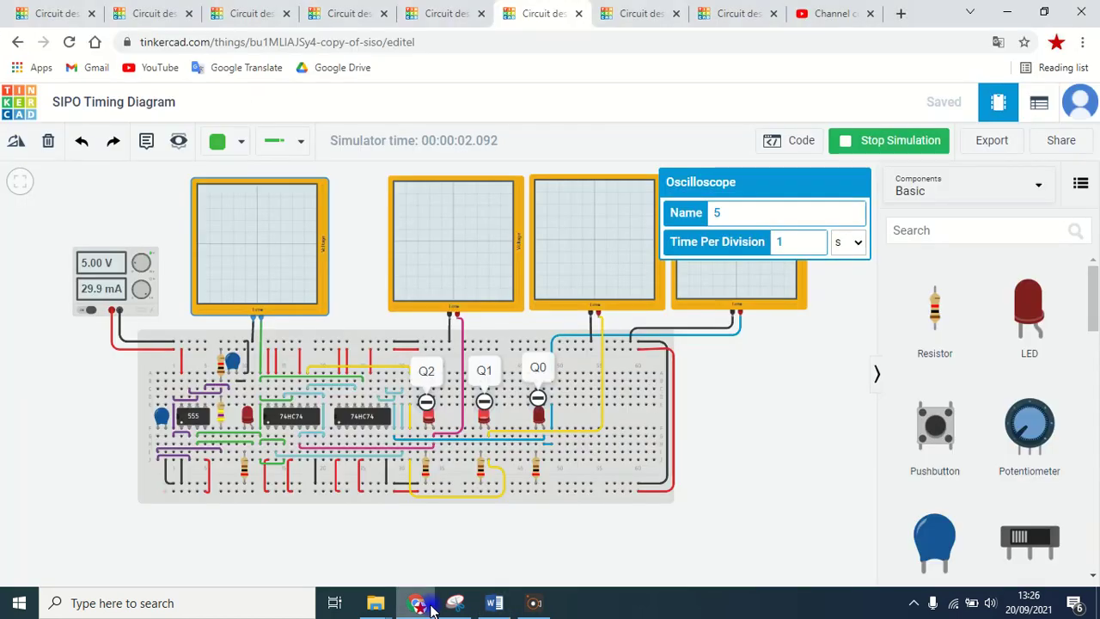
{"action": "left_click", "coordinate": [764, 300]}
{"action": "left_click", "coordinate": [599, 279]}
{"action": "left_click", "coordinate": [482, 273]}
{"action": "left_click", "coordinate": [314, 262]}
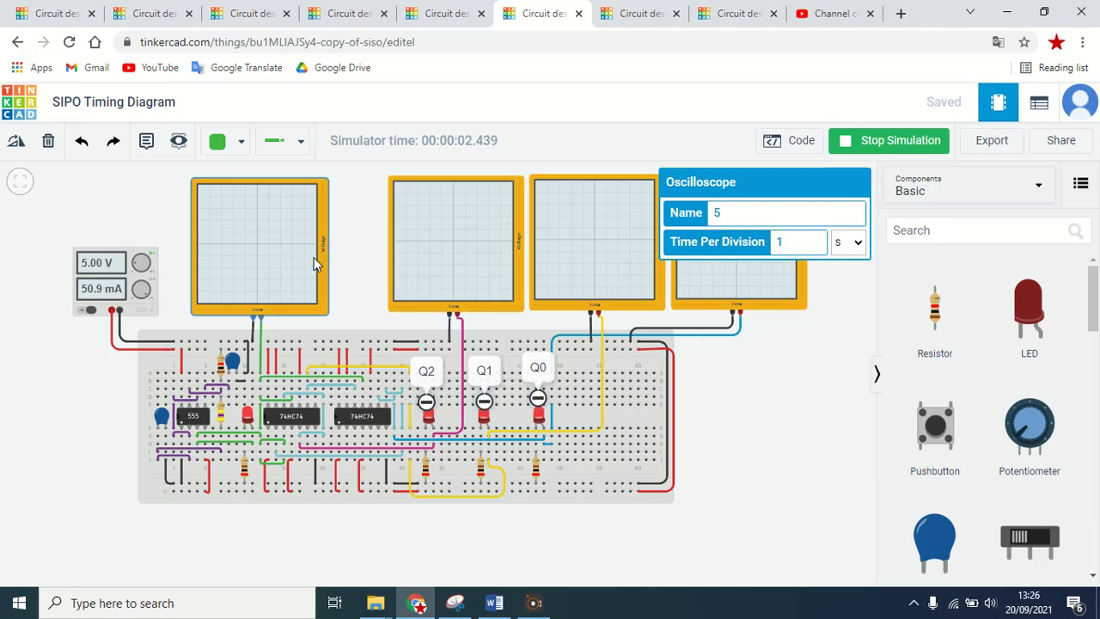
{"action": "left_click", "coordinate": [800, 241]}
{"action": "type", "text": "500"}
{"action": "left_click", "coordinate": [842, 246]}
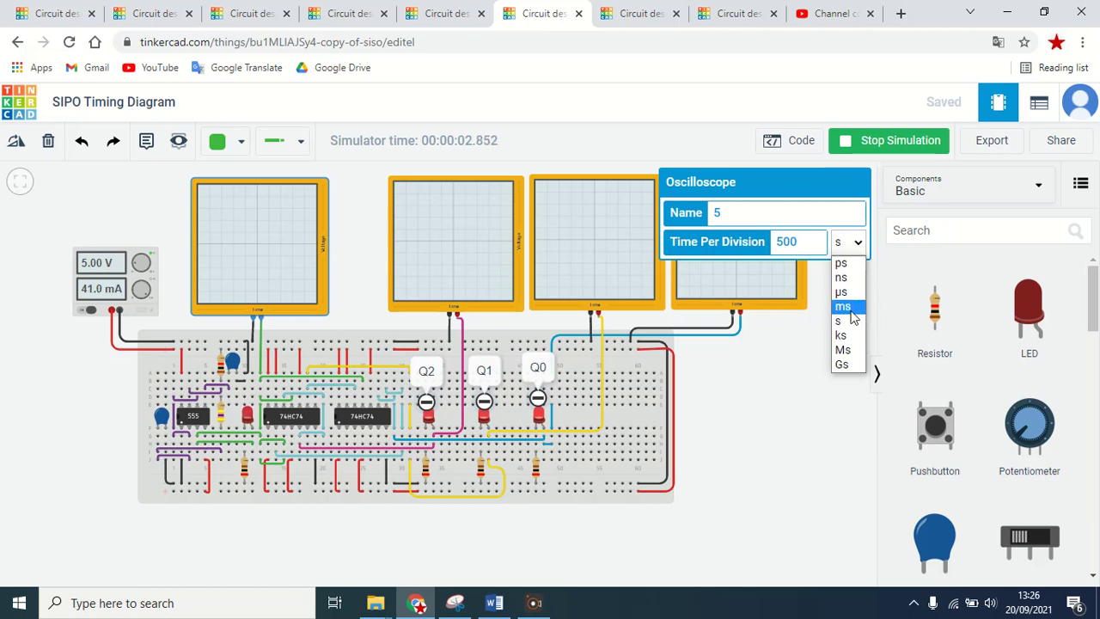
{"action": "left_click", "coordinate": [841, 317]}
Step: Set the time per division of the oscilloscope connected to Q2 to 500 ms
{"action": "left_click", "coordinate": [442, 269]}
{"action": "left_click", "coordinate": [780, 238]}
{"action": "key", "text": "BackSpace"}
{"action": "type", "text": "500"}
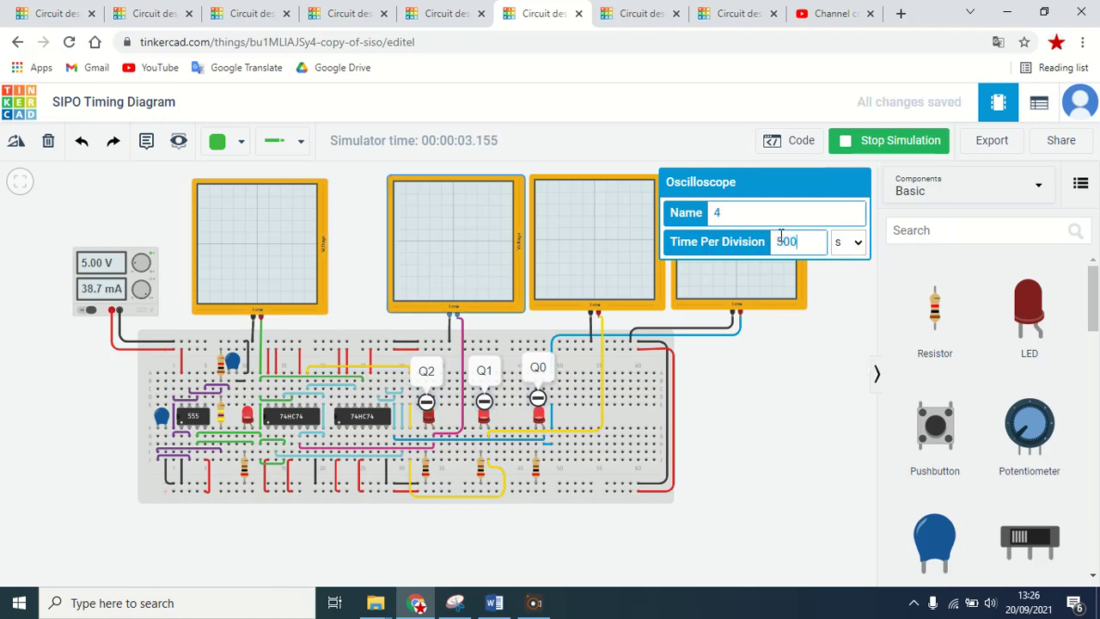
{"action": "left_click", "coordinate": [858, 243]}
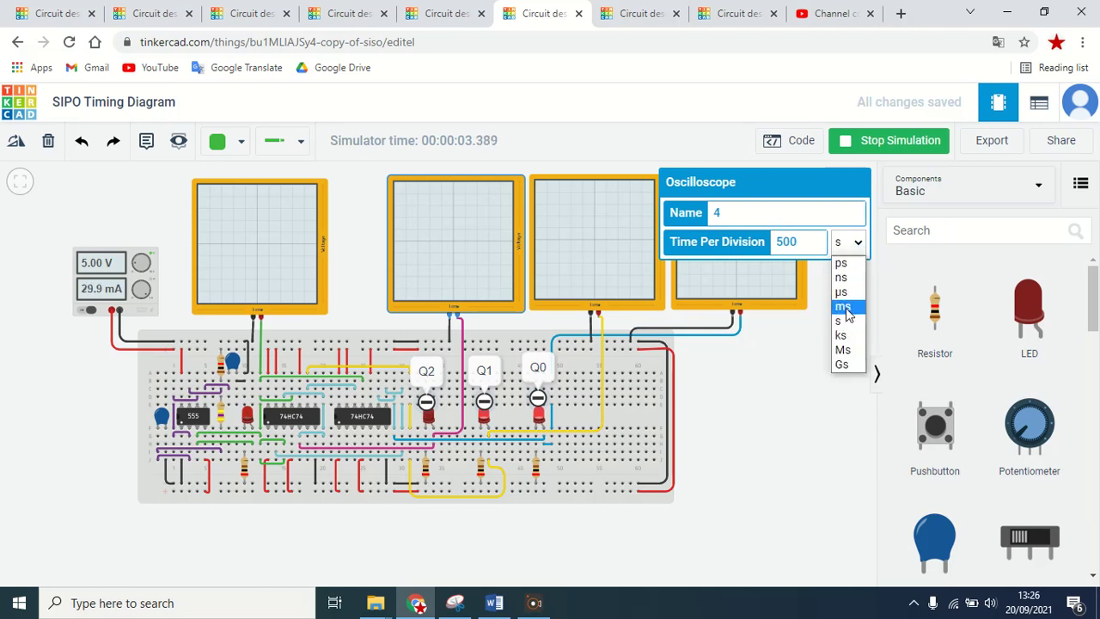
{"action": "left_click", "coordinate": [842, 306]}
Step: Set the time per division of the oscilloscope connected to Q1 to 500 ms
{"action": "left_click", "coordinate": [588, 226]}
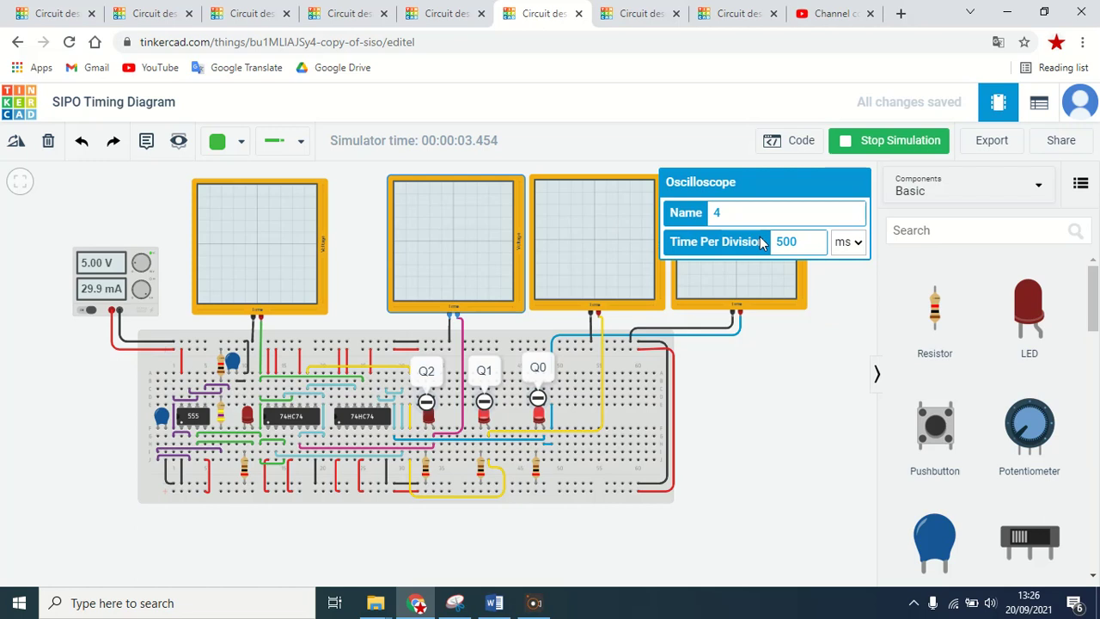
{"action": "double_click", "coordinate": [783, 243]}
{"action": "left_click", "coordinate": [784, 243]}
{"action": "key", "text": "Delete"}
{"action": "key", "text": "BackSpace"}
{"action": "type", "text": "5"}
Step: Set the Q0 oscilloscope's time per division to 500 ms and restart the simulation
{"action": "left_click", "coordinate": [759, 284]}
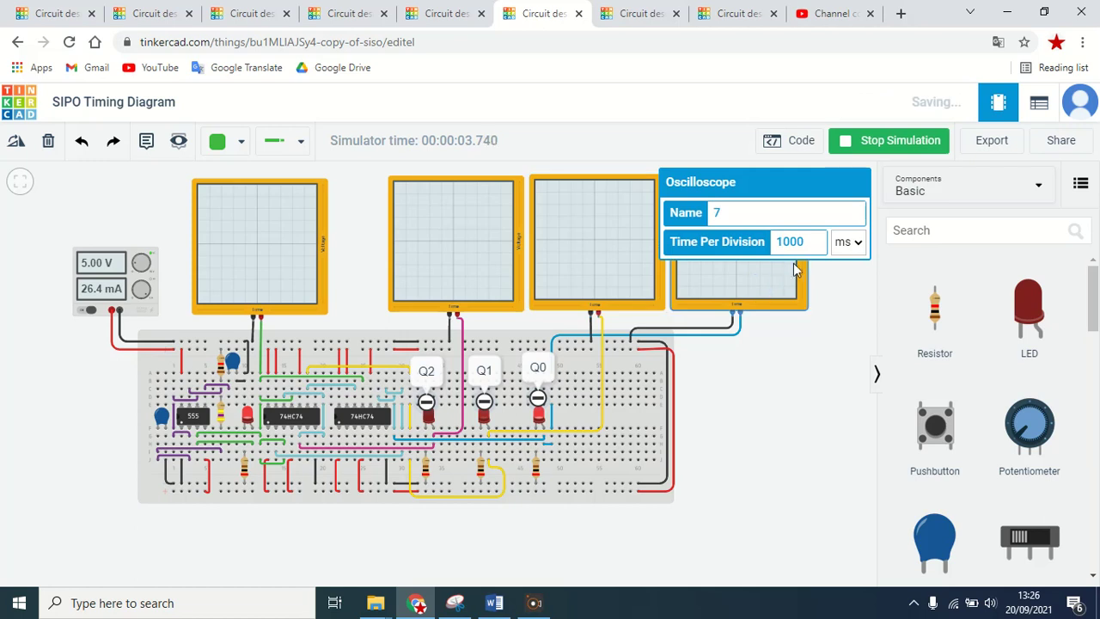
{"action": "double_click", "coordinate": [792, 243]}
{"action": "left_click", "coordinate": [792, 243]}
{"action": "key", "text": "BackSpace"}
{"action": "key", "text": "BackSpace"}
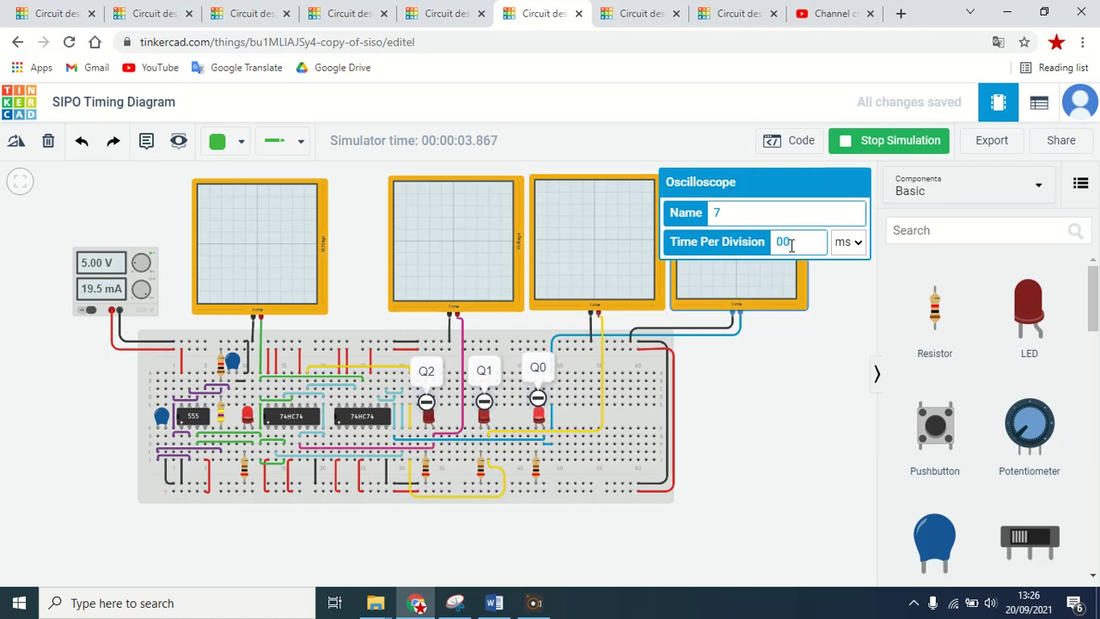
{"action": "type", "text": "5"}
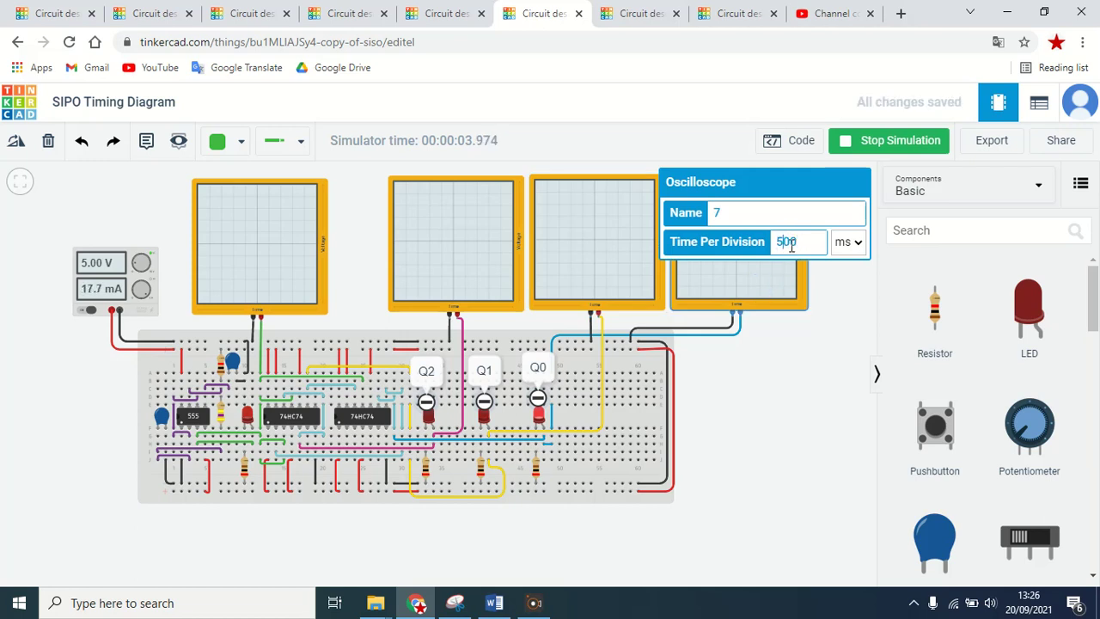
{"action": "left_click", "coordinate": [761, 378]}
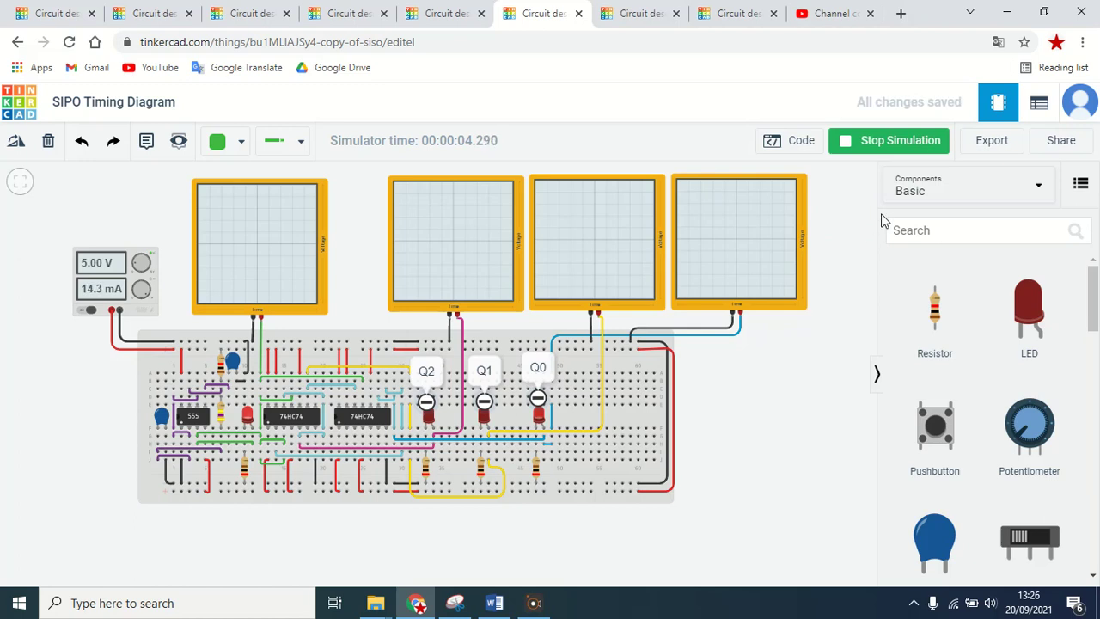
{"action": "left_click", "coordinate": [906, 141]}
{"action": "left_click", "coordinate": [906, 143]}
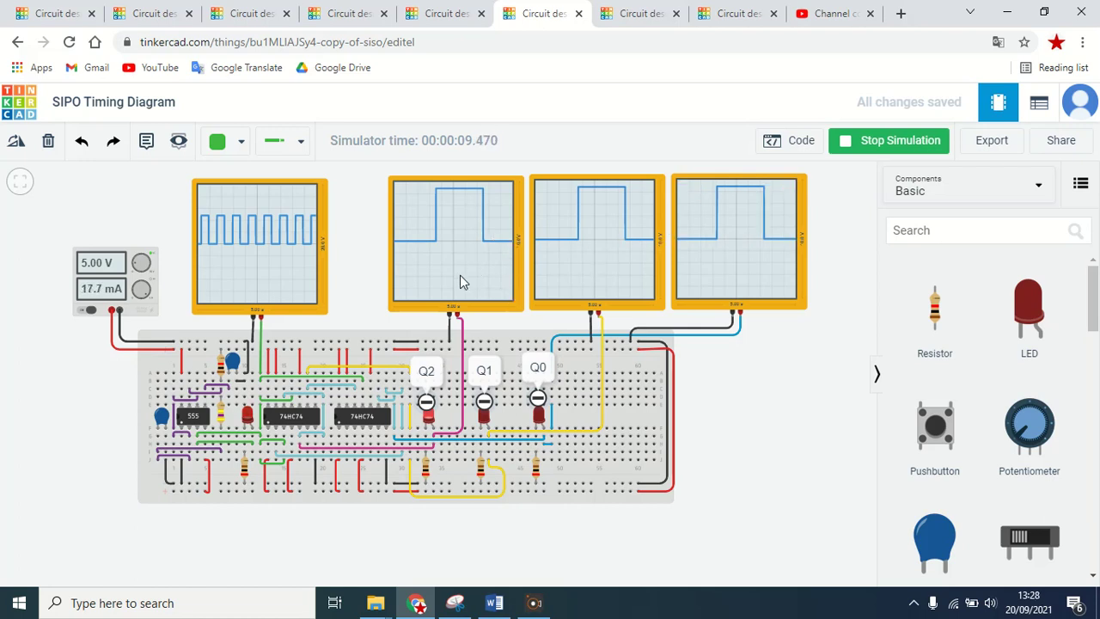
Step: Set the time per division of the clock and Q2 oscilloscopes to 1000 ms while the simulation runs
{"action": "left_click", "coordinate": [308, 286]}
{"action": "left_click", "coordinate": [785, 242]}
{"action": "key", "text": "BackSpace"}
{"action": "type", "text": "1000"}
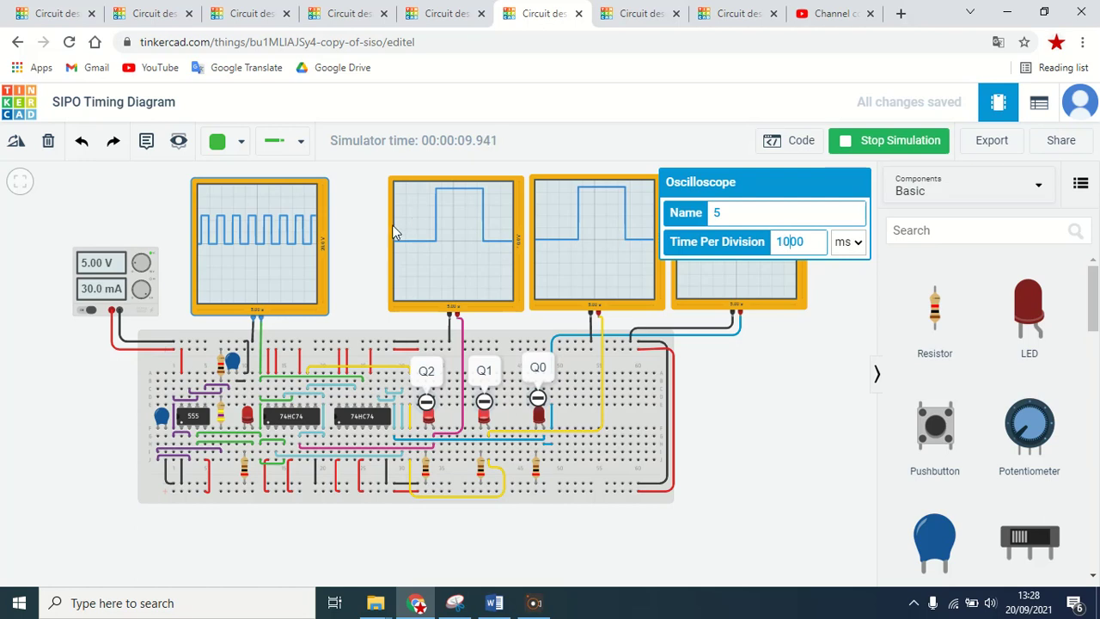
{"action": "left_click", "coordinate": [437, 242]}
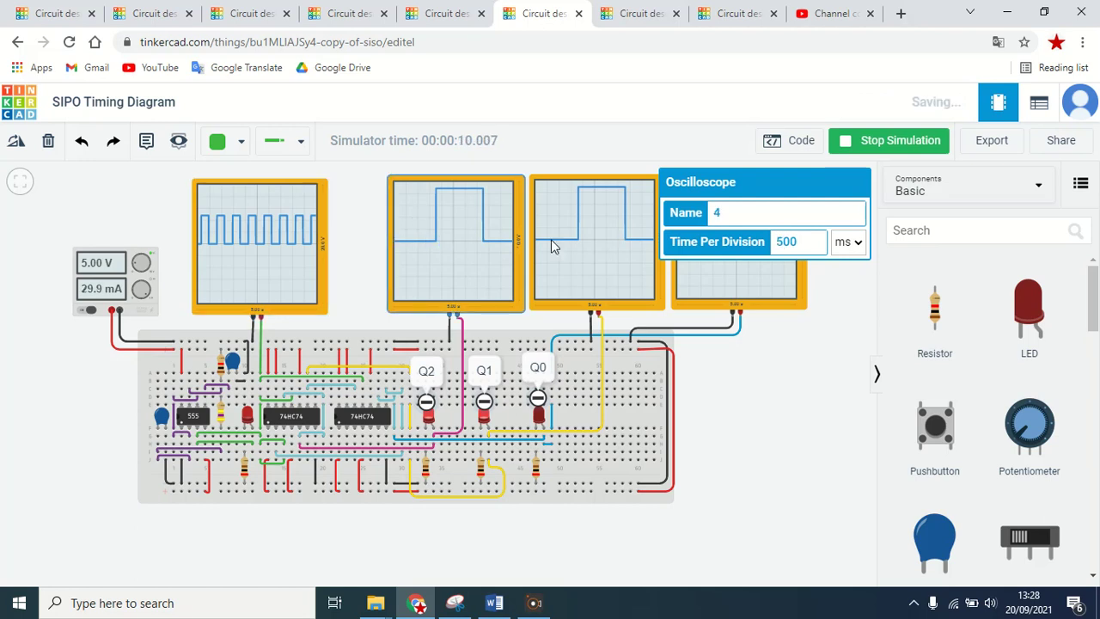
{"action": "left_click", "coordinate": [781, 240]}
{"action": "key", "text": "BackSpace"}
{"action": "type", "text": "10"}
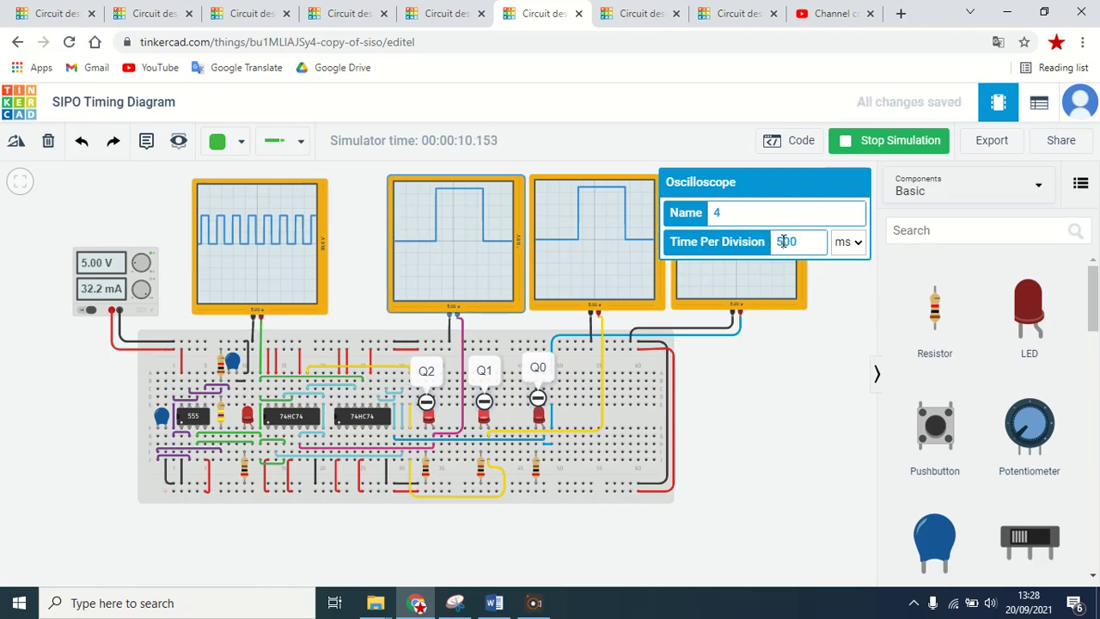
Step: Set the time per division of the Q1 and Q0 oscilloscopes to 1000 ms and deselect them
{"action": "left_click", "coordinate": [589, 239]}
{"action": "left_click", "coordinate": [786, 242]}
{"action": "left_click", "coordinate": [787, 242]}
{"action": "key", "text": "BackSpace"}
{"action": "type", "text": "10"}
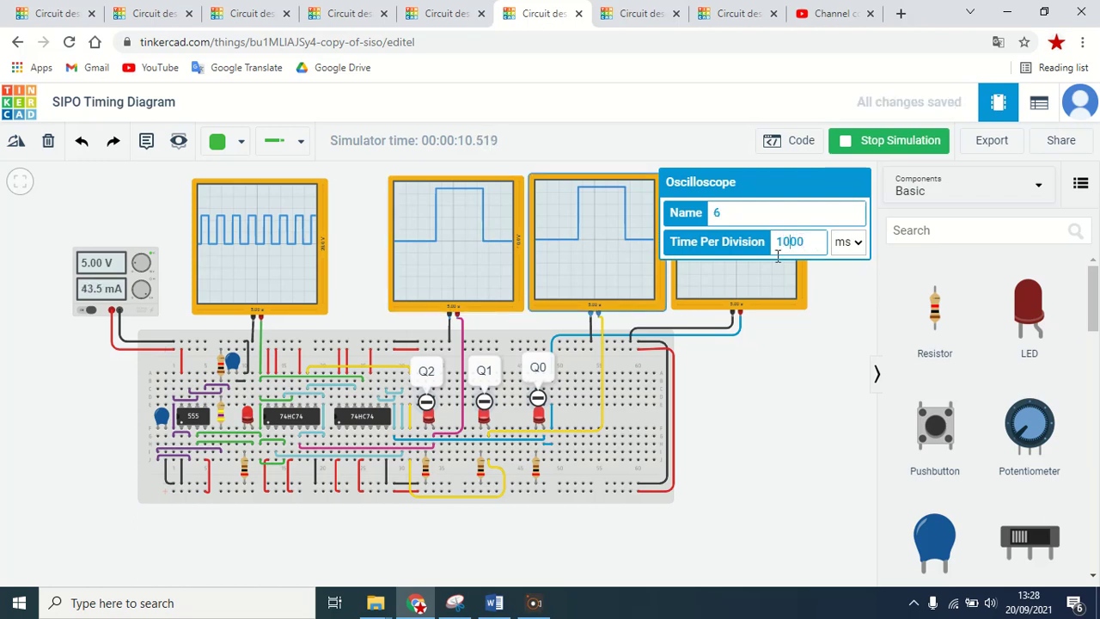
{"action": "left_click", "coordinate": [771, 262]}
{"action": "left_click", "coordinate": [786, 244]}
{"action": "left_click", "coordinate": [785, 244]}
{"action": "key", "text": "BackSpace"}
{"action": "type", "text": "1"}
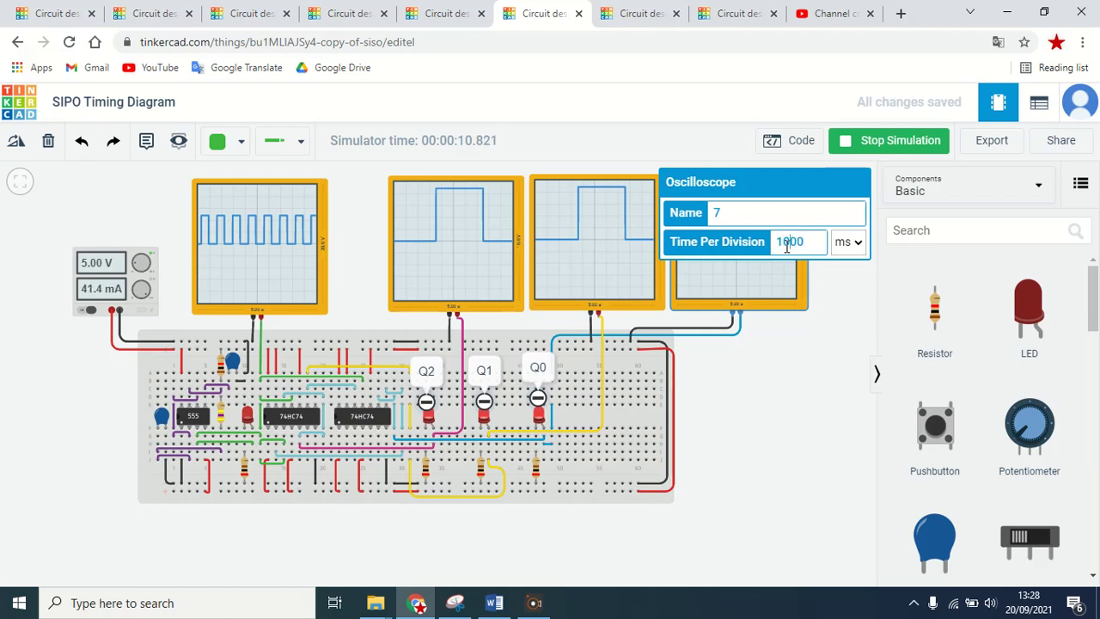
{"action": "left_click", "coordinate": [781, 386]}
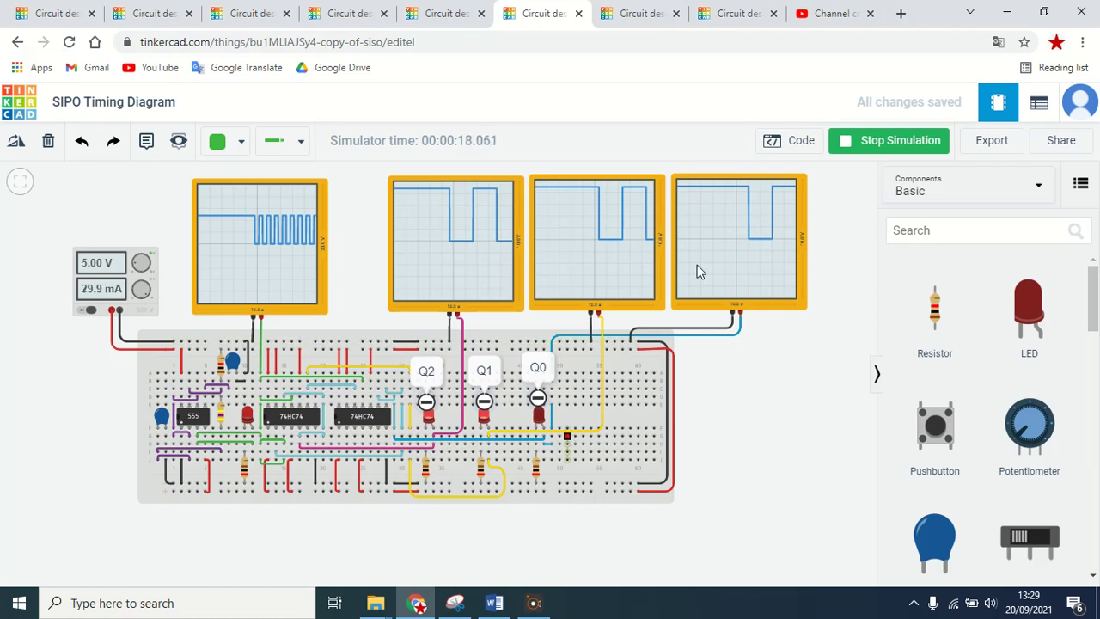
Step: Stop the timing diagram simulation and open the PISO circuit
{"action": "left_click", "coordinate": [850, 151]}
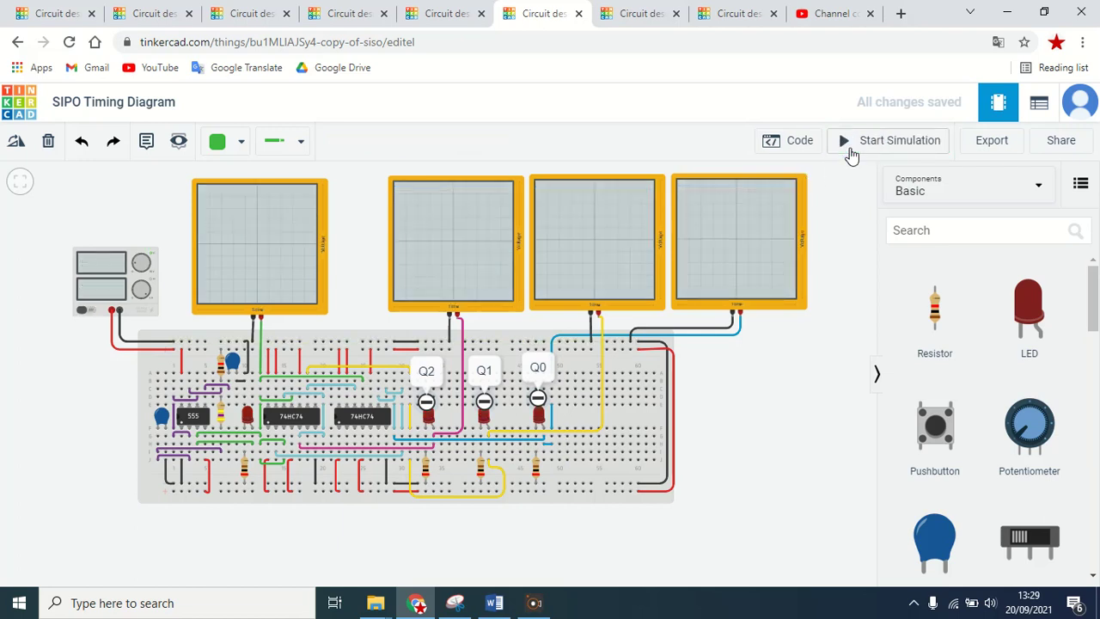
{"action": "left_click", "coordinate": [630, 8]}
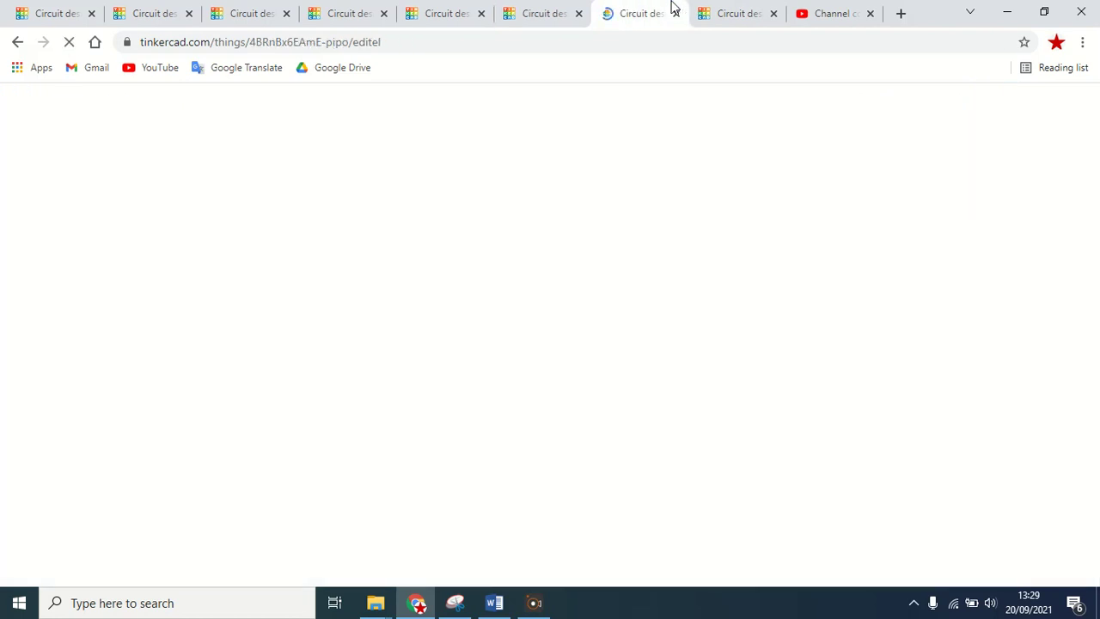
{"action": "left_click", "coordinate": [707, 7]}
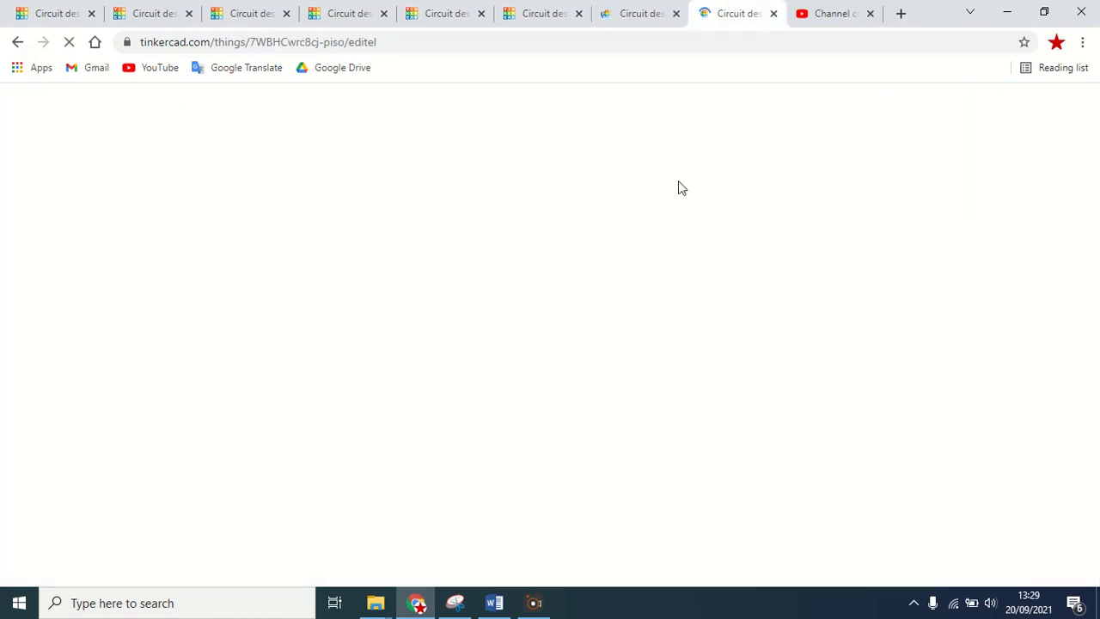